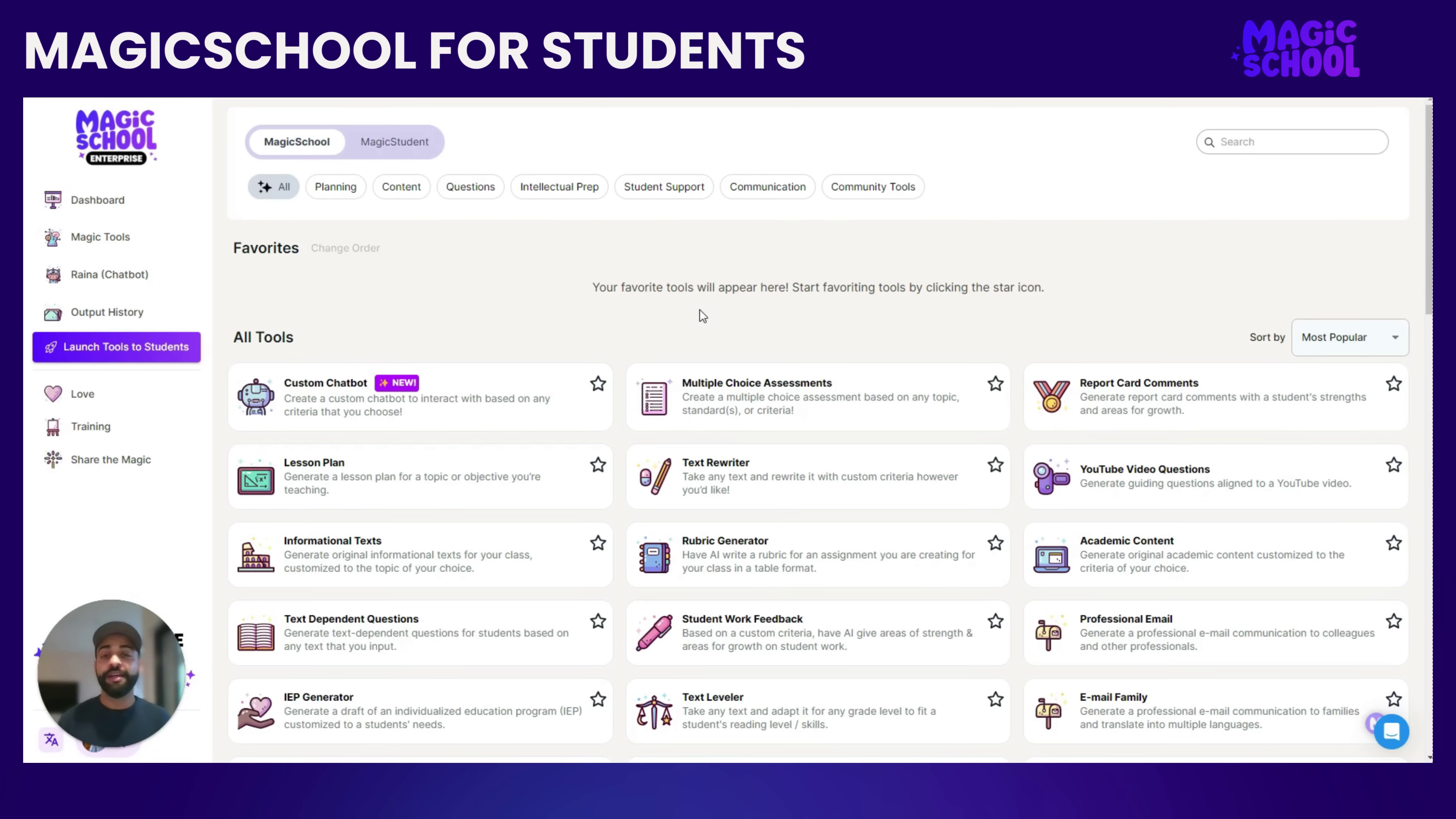
# Step: Switch Magic Tools to the MagicStudent catalog and browse the student tool cards
pyautogui.click(387, 150)
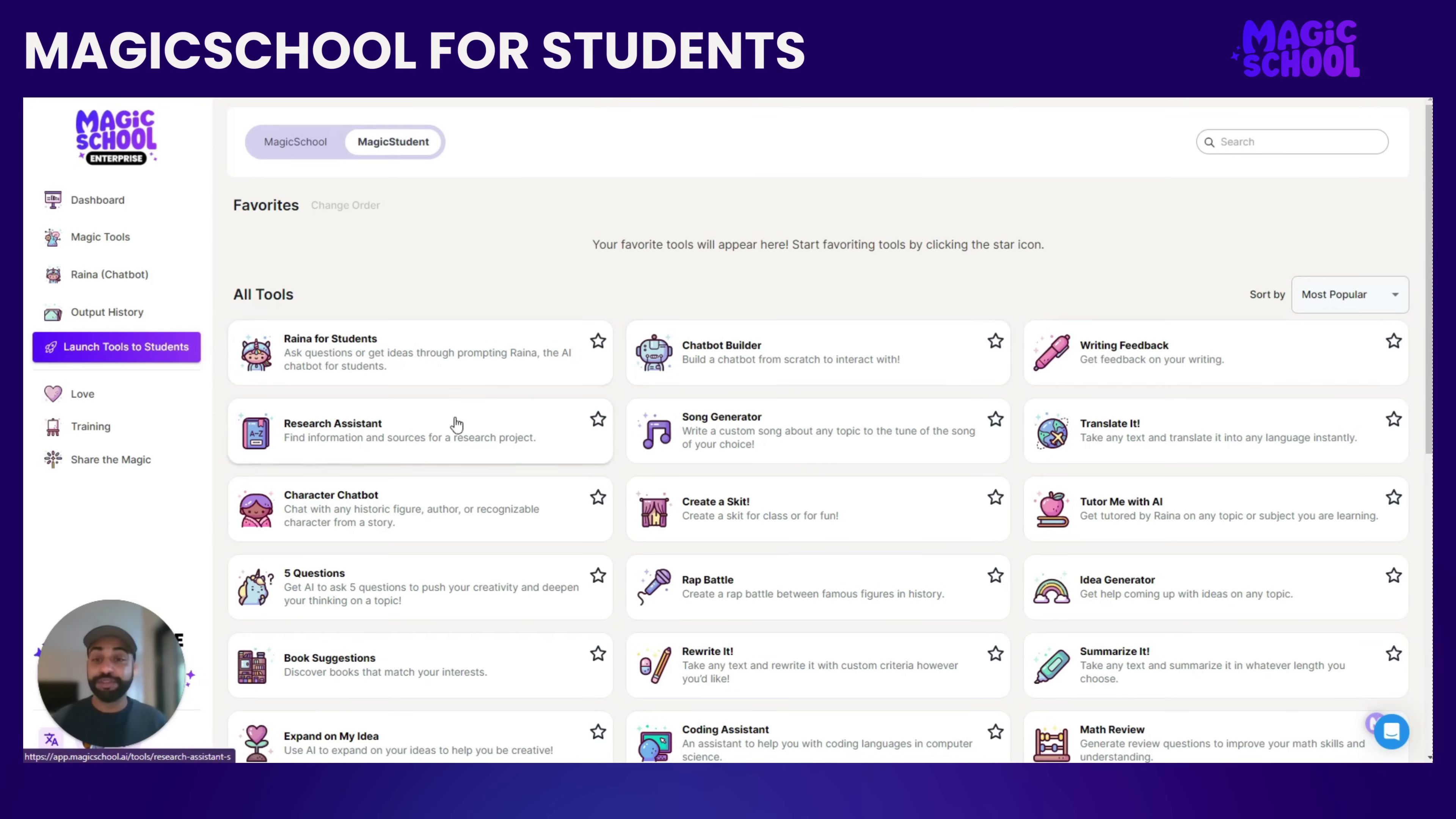
pyautogui.scroll(-5, 875, 397)
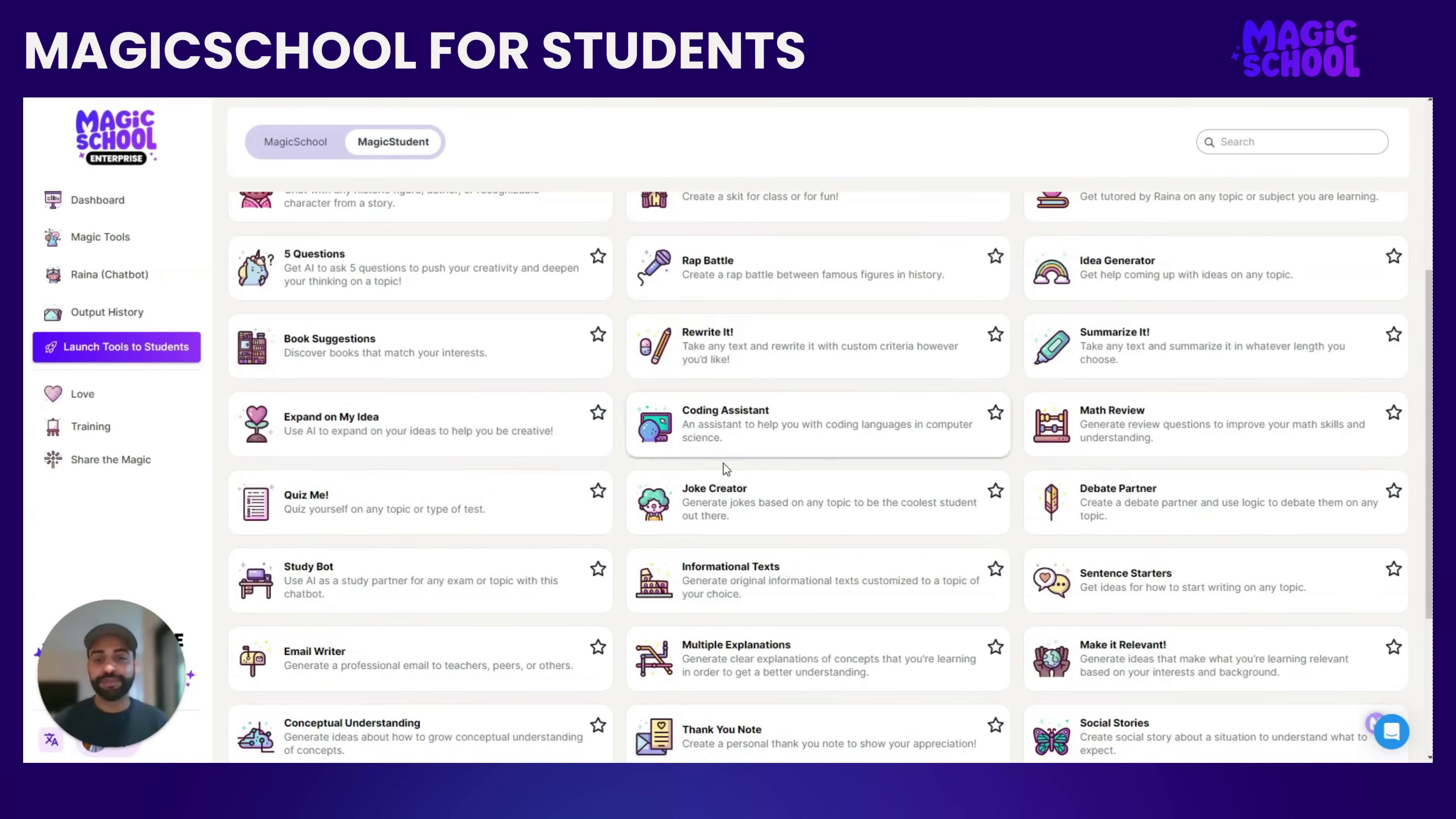
pyautogui.scroll(-4, 723, 577)
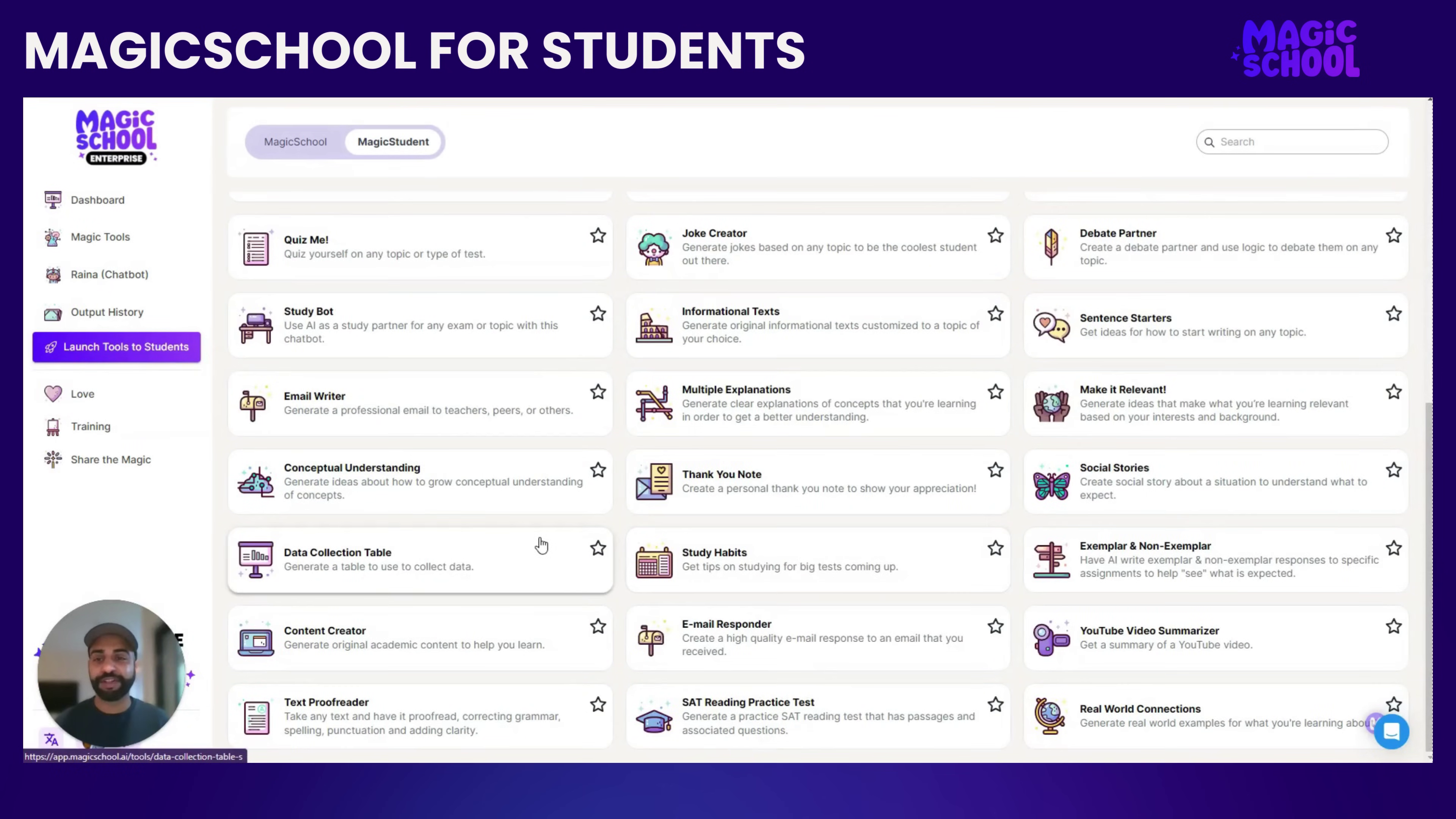
pyautogui.scroll(10, 542, 545)
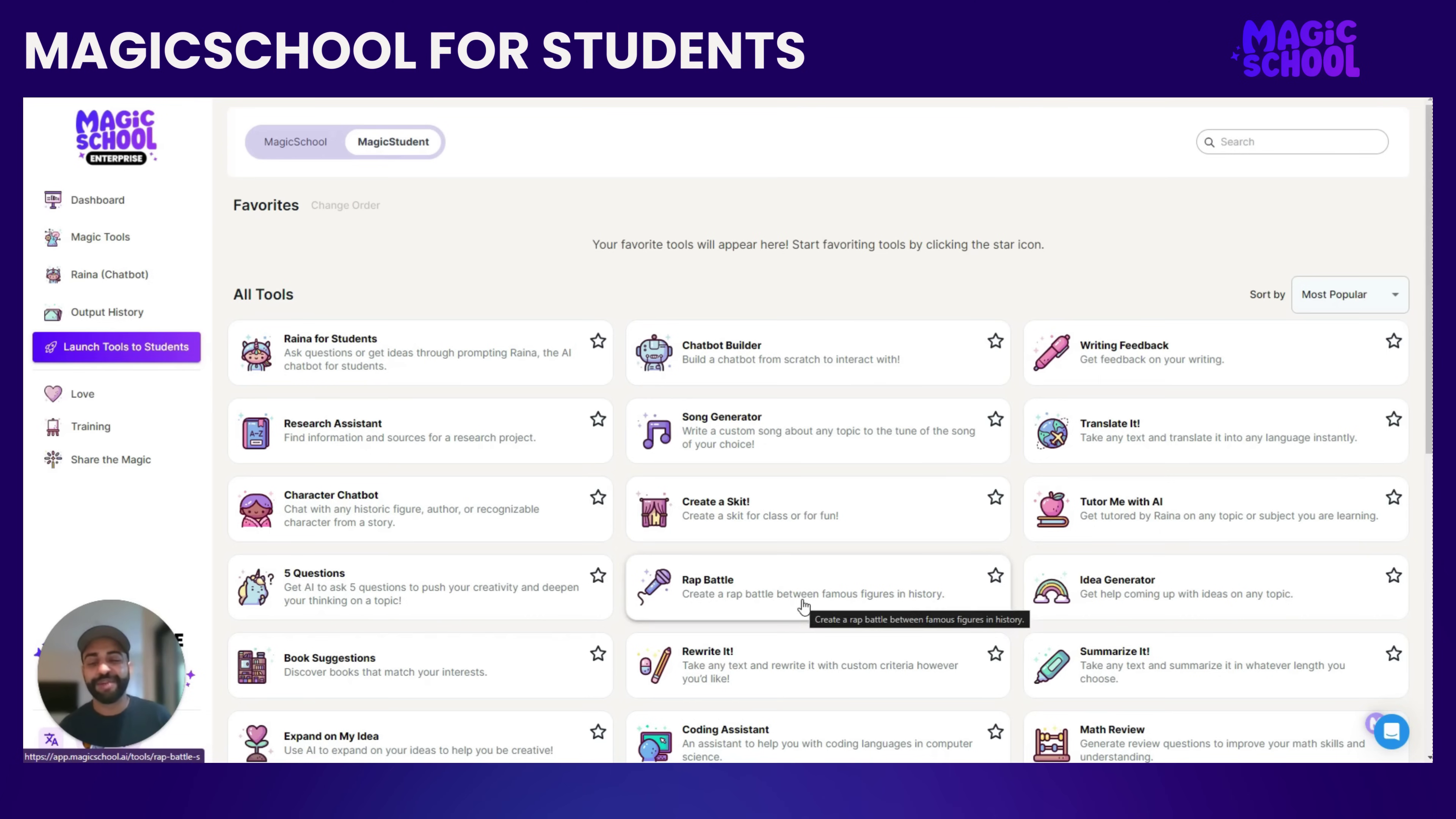
pyautogui.scroll(-5, 851, 574)
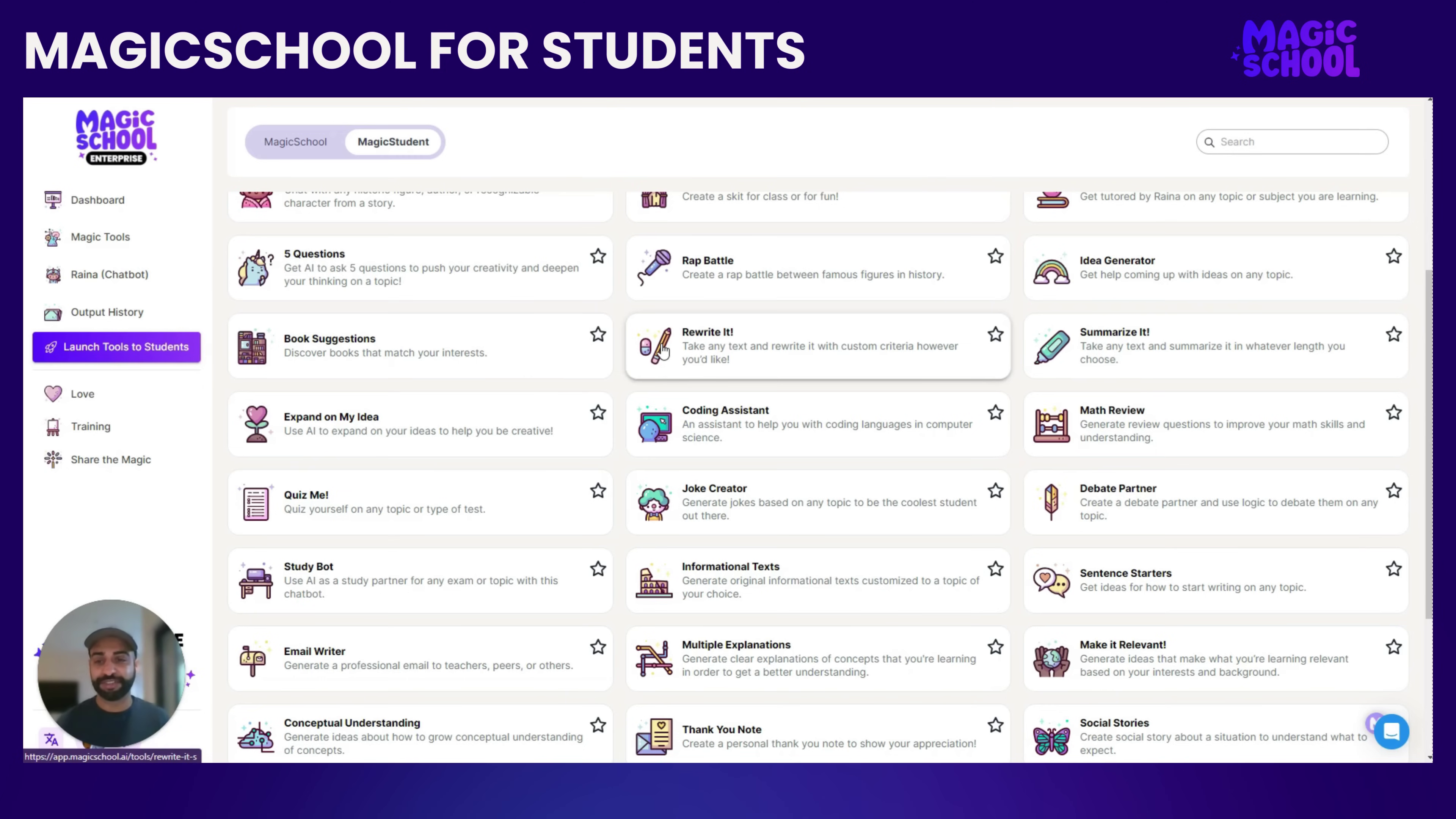
pyautogui.scroll(1, 1161, 555)
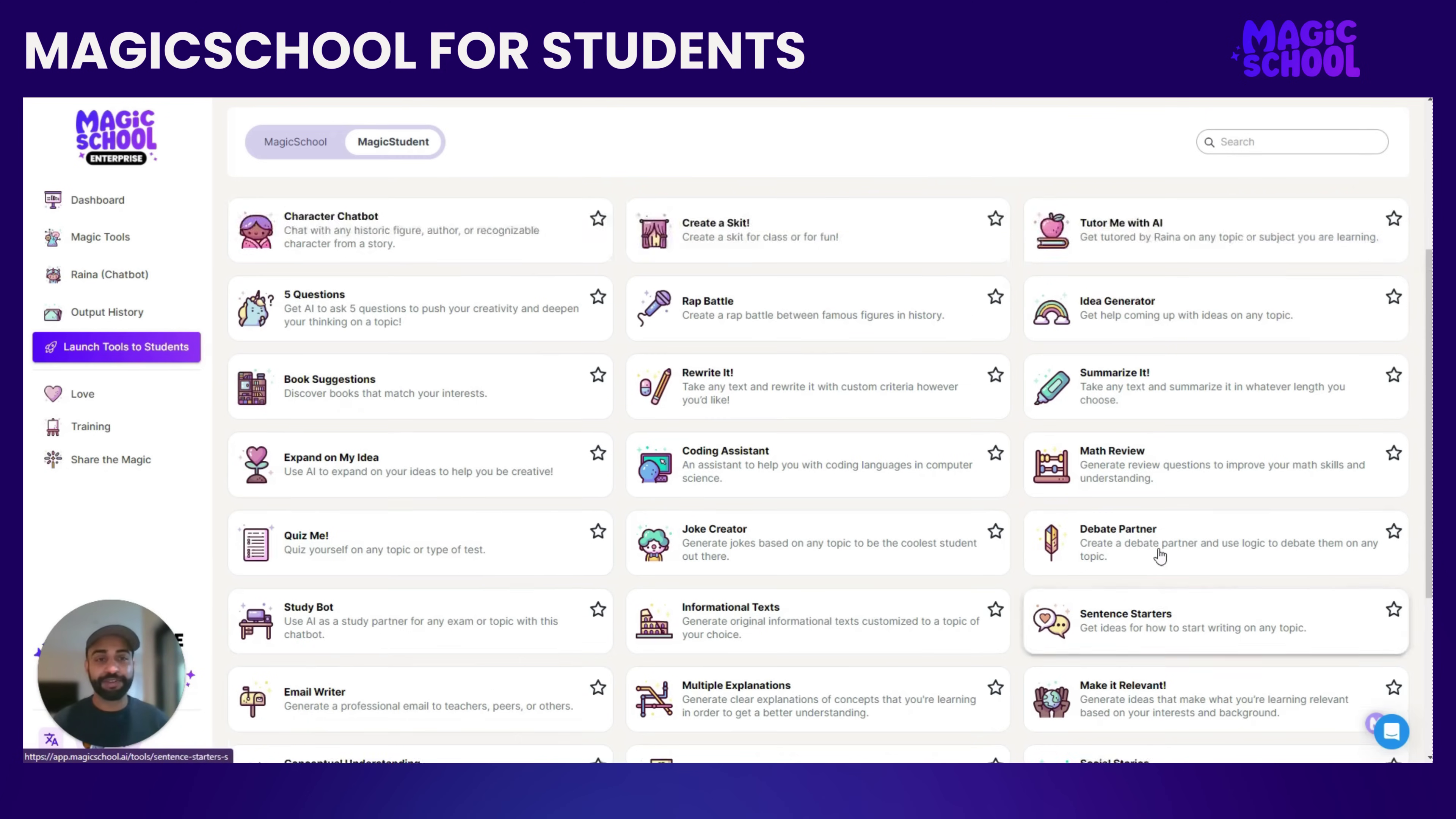
pyautogui.scroll(5, 1159, 555)
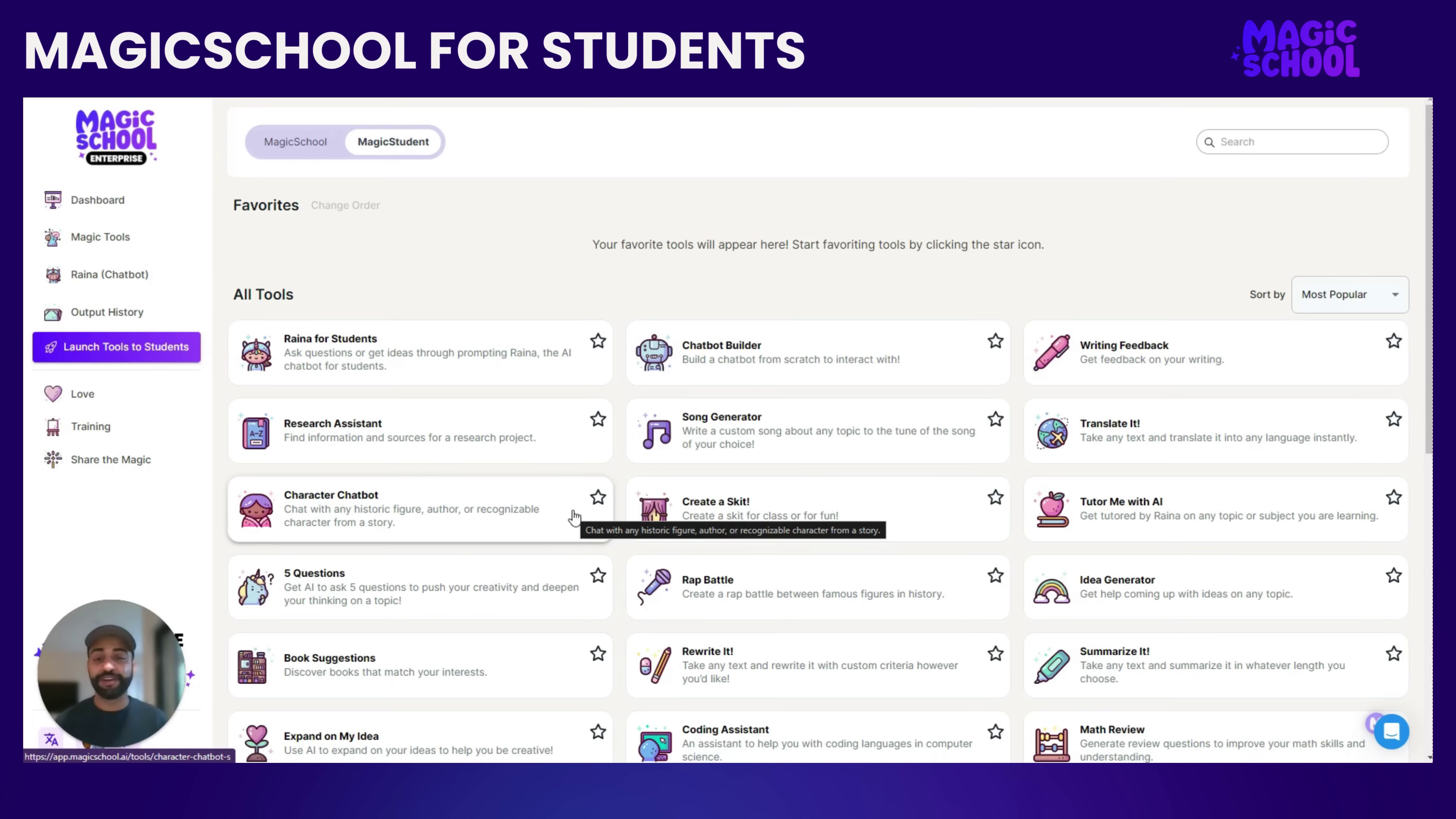
pyautogui.scroll(-5, 573, 516)
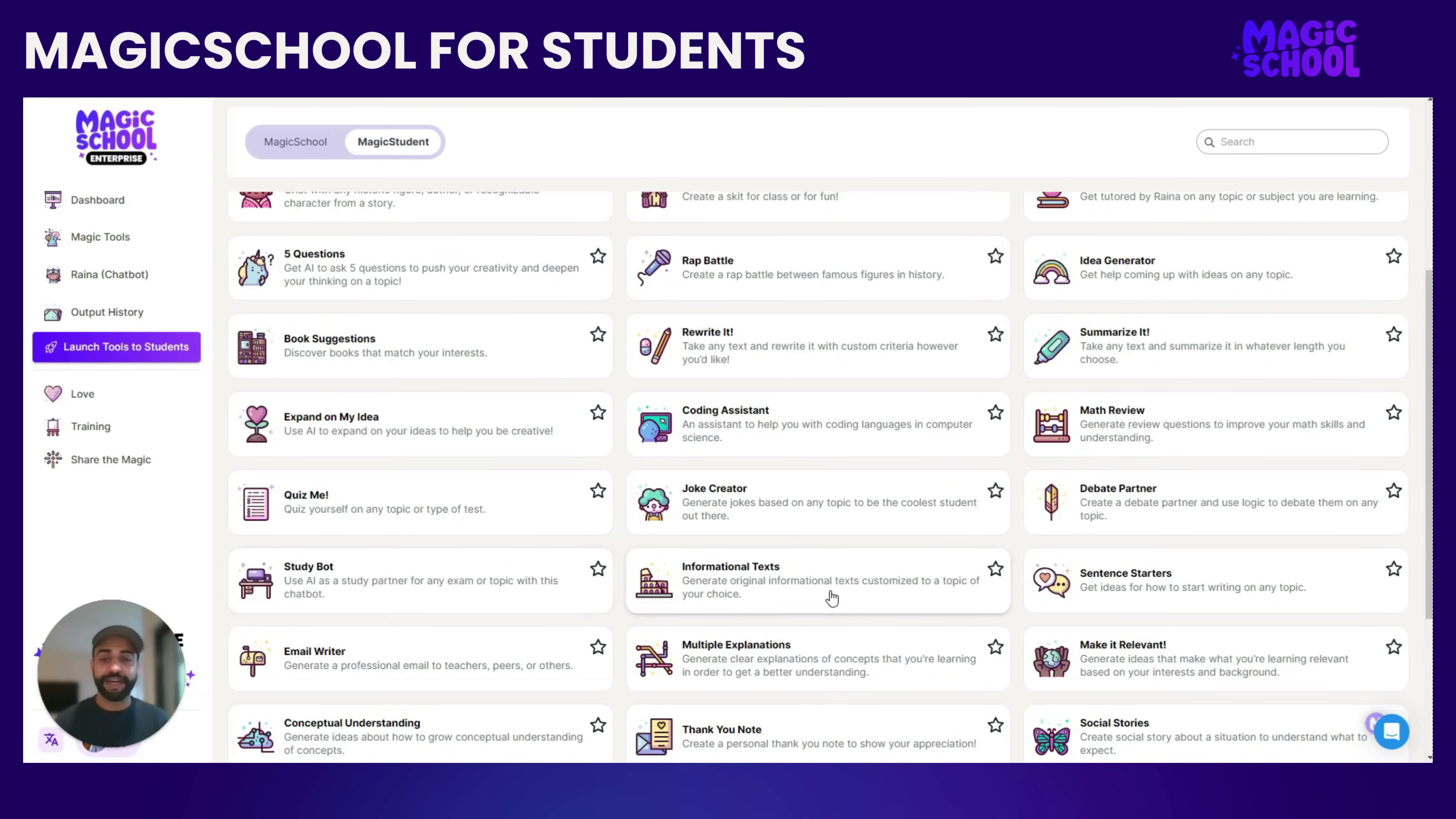
pyautogui.scroll(-4, 831, 597)
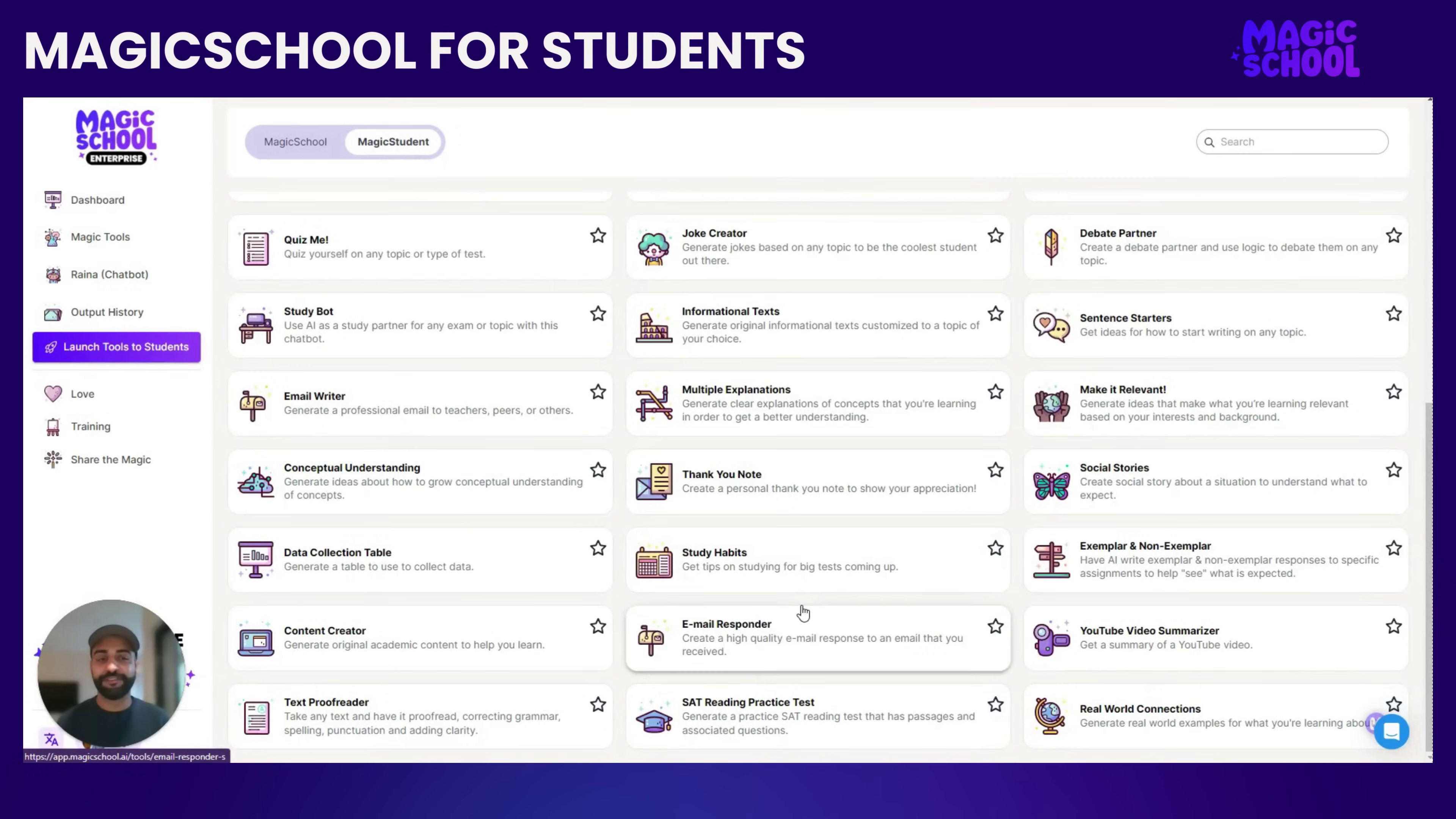
pyautogui.scroll(10, 802, 608)
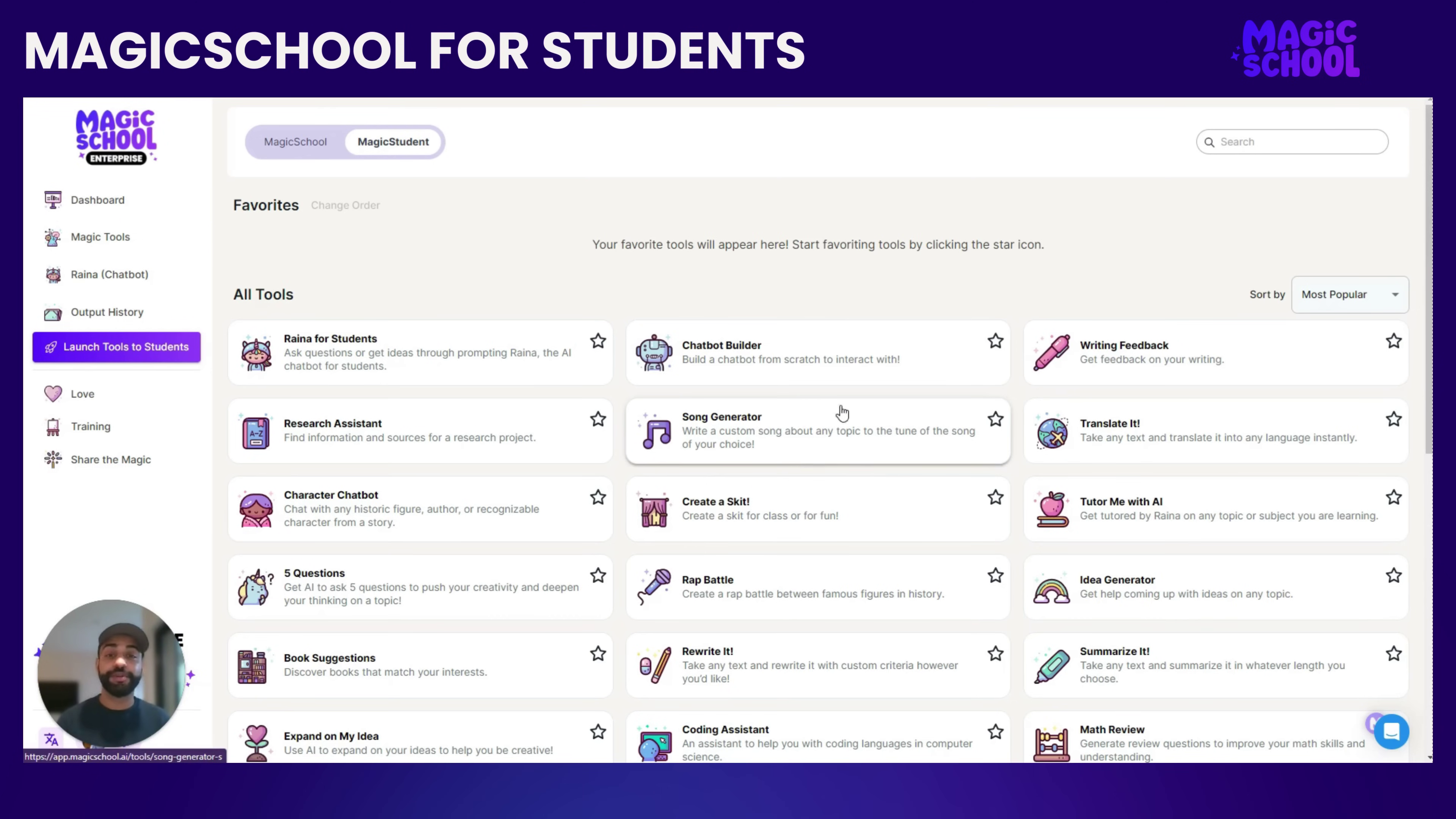
# Step: Load the example input in Translate It!, then return to the student tools
pyautogui.click(1143, 441)
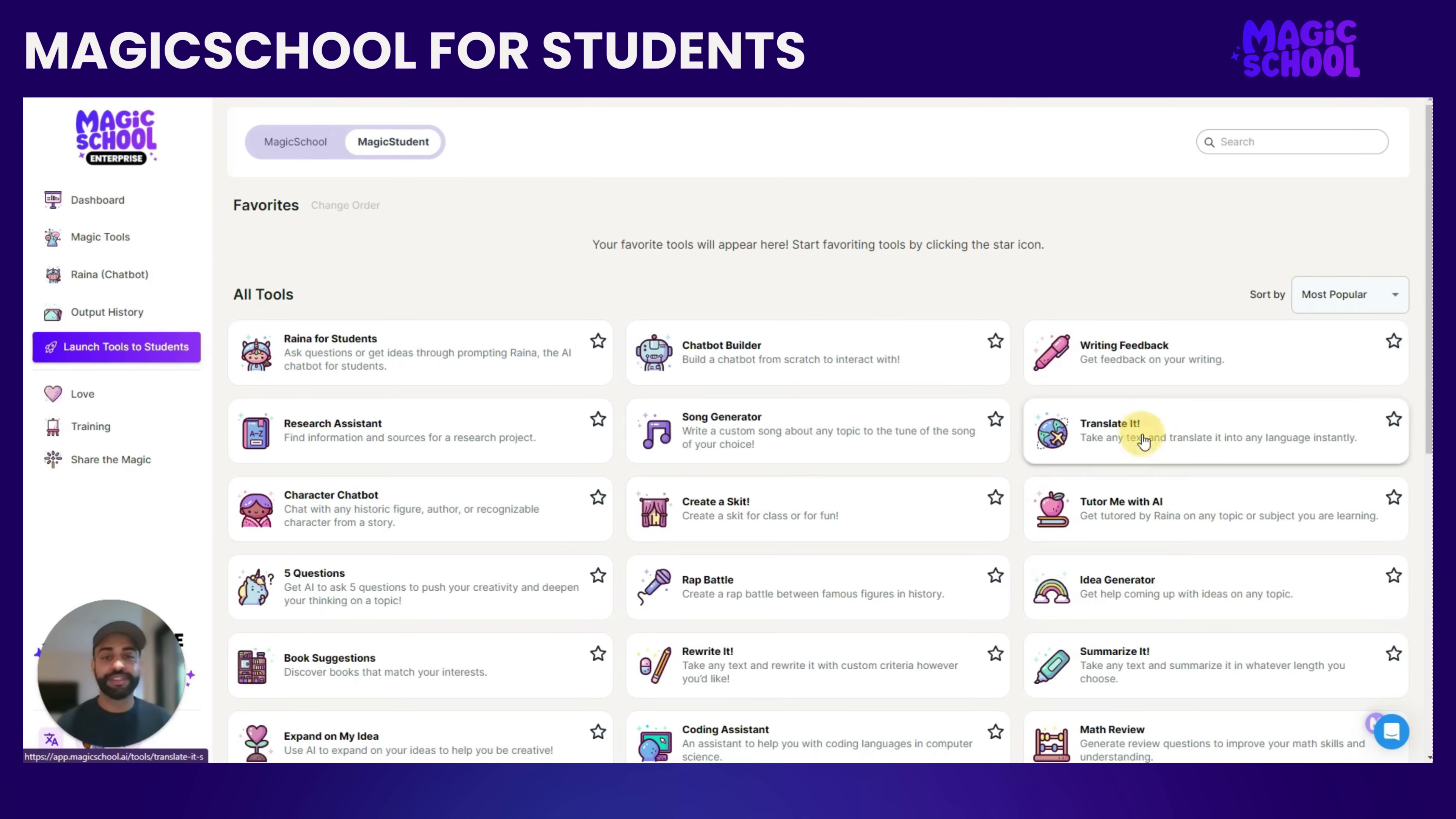
pyautogui.click(708, 135)
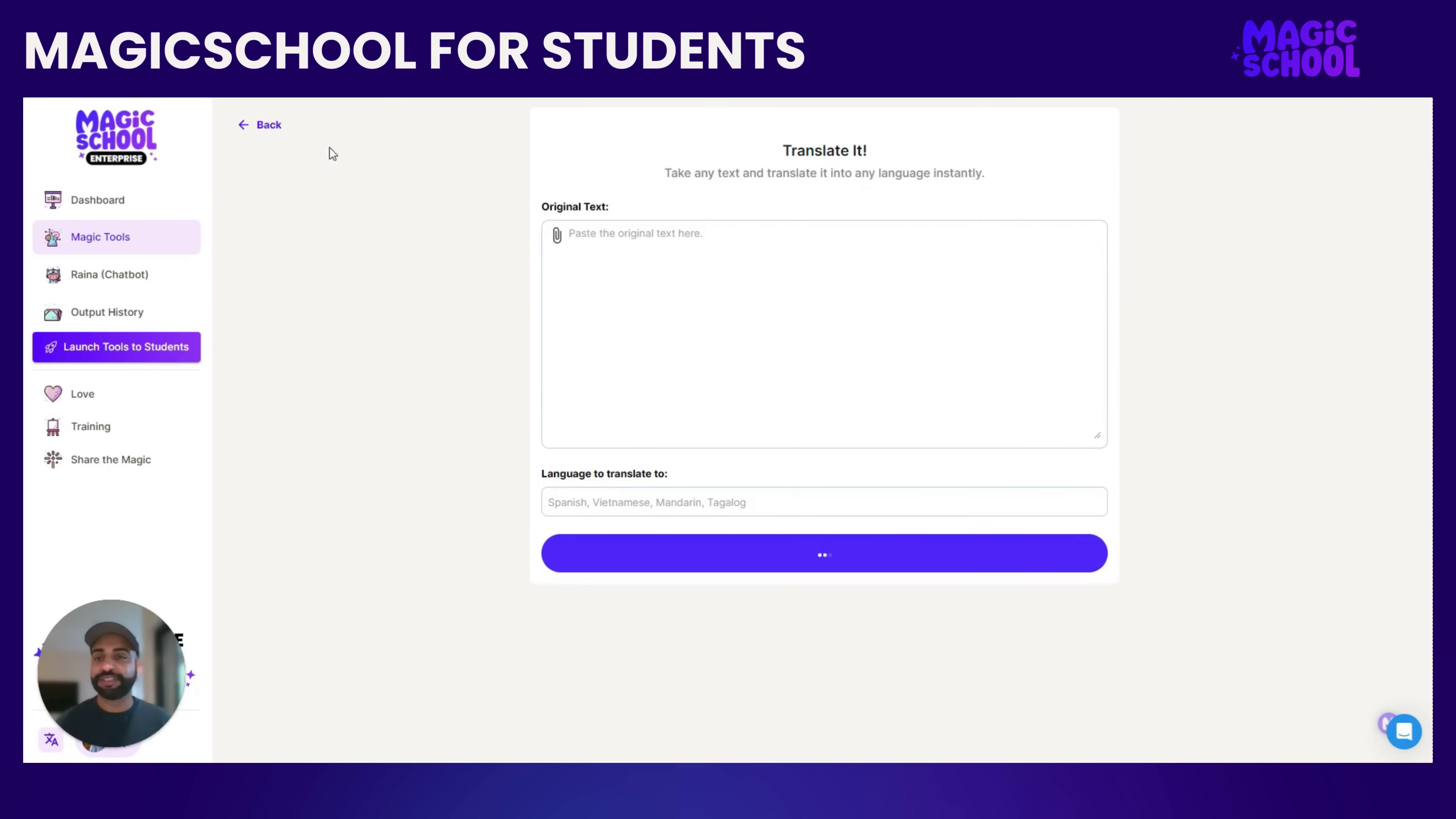
pyautogui.click(259, 125)
# Step: Generate example Book Suggestions results, then go back to the tools list
pyautogui.scroll(-4, 545, 360)
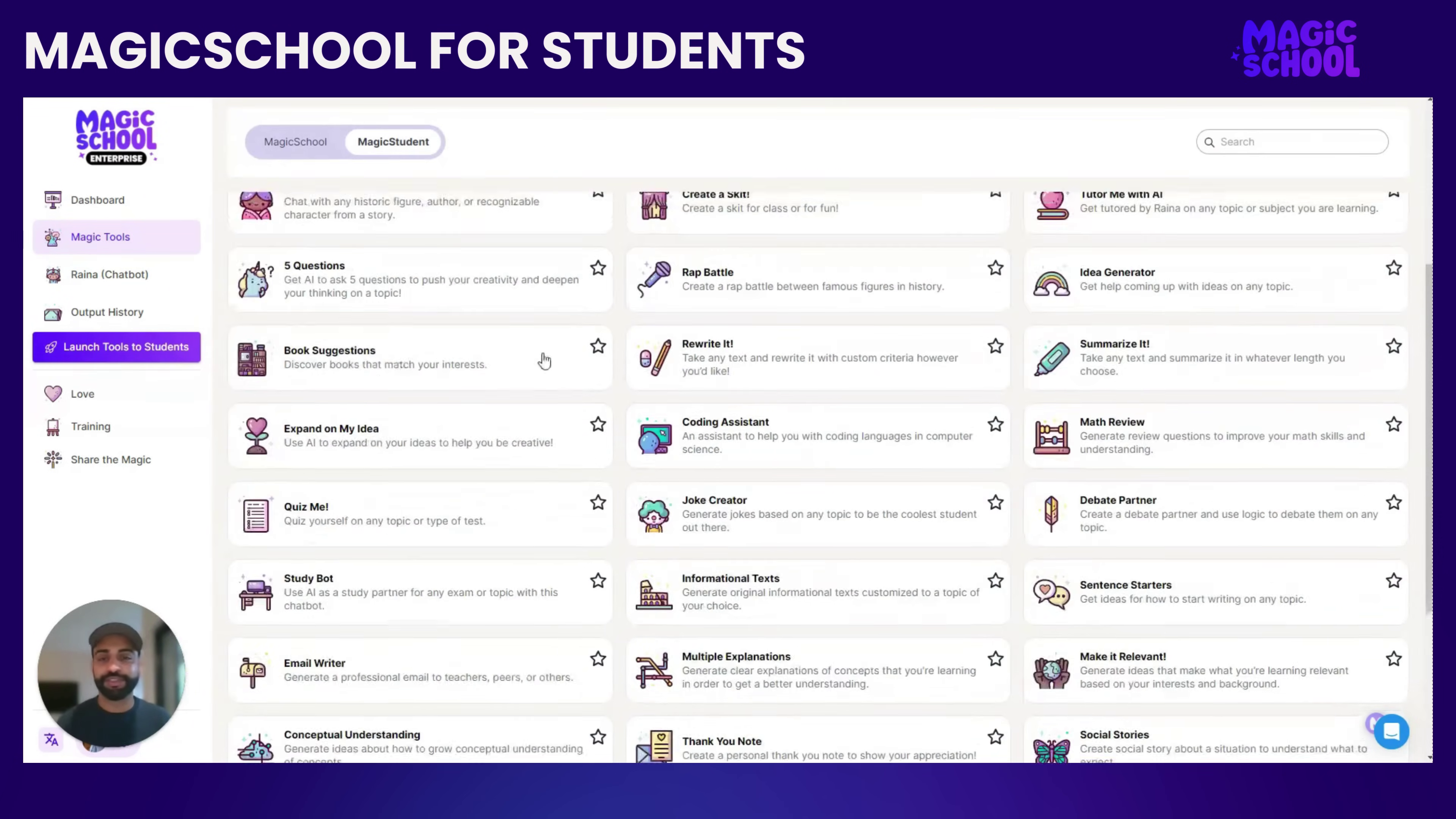
pyautogui.click(375, 356)
pyautogui.click(682, 135)
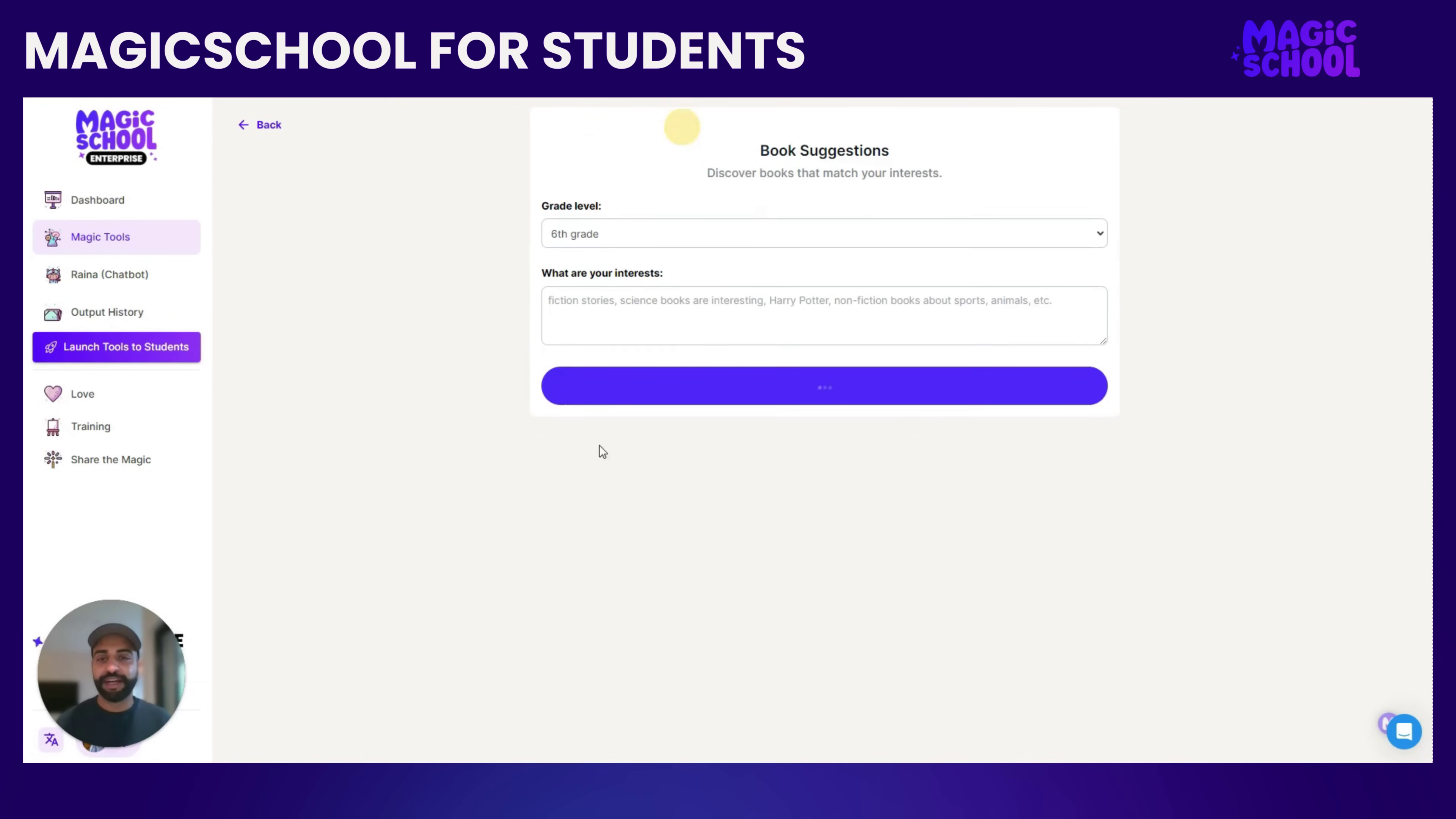
pyautogui.click(667, 414)
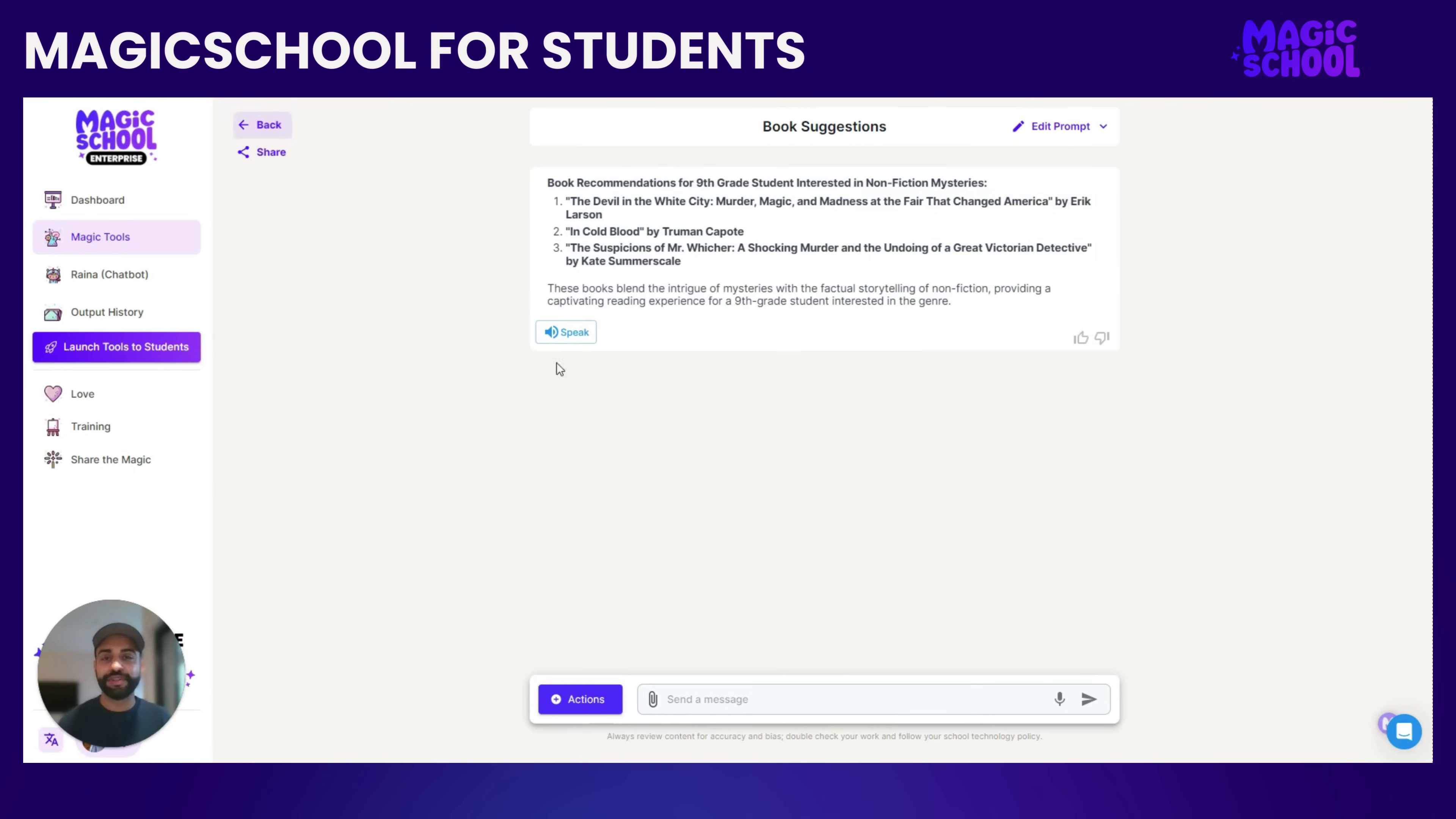
pyautogui.click(262, 124)
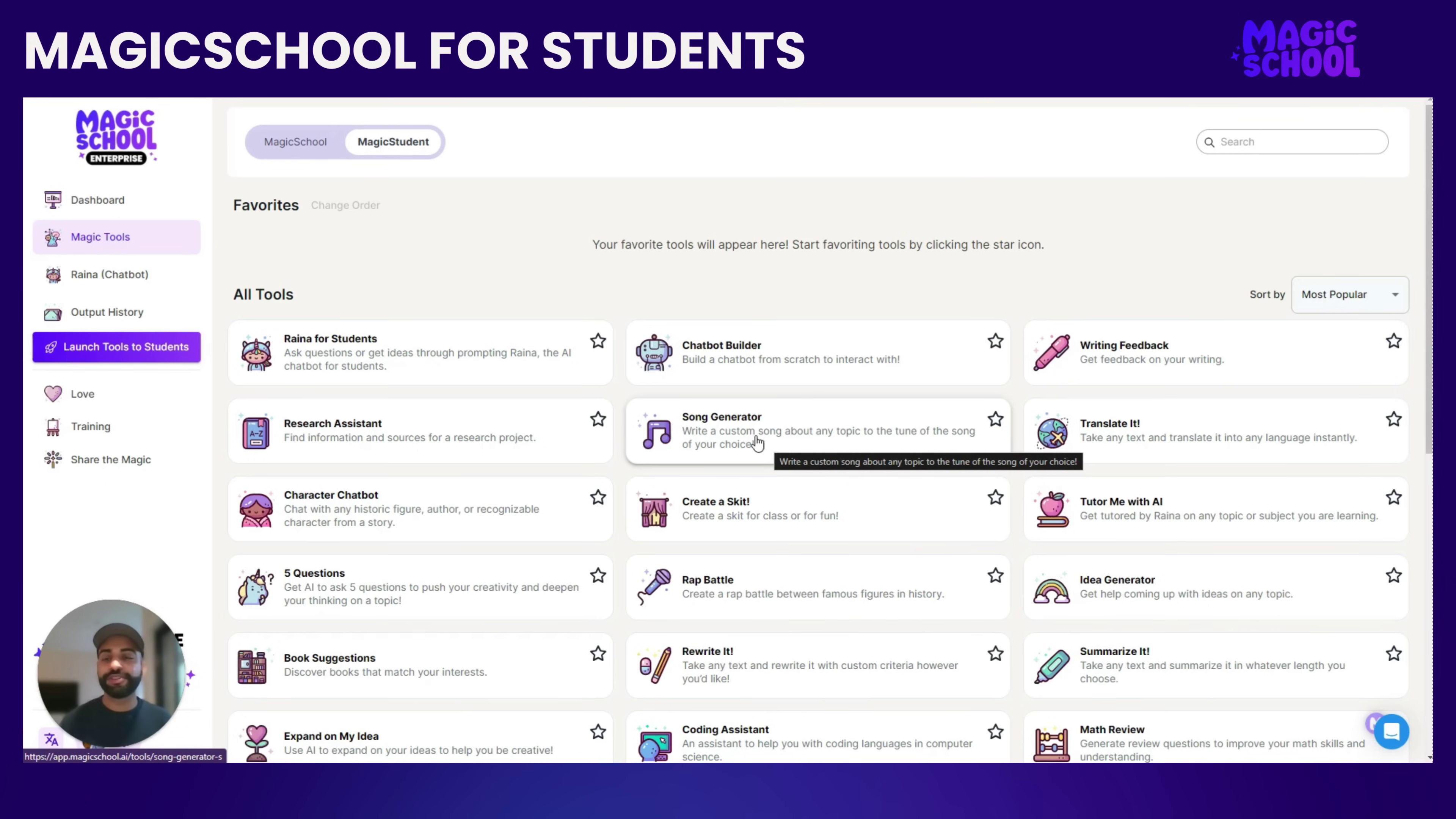
# Step: Start a new room from the Student Rooms page under Launch Tools to Students
pyautogui.click(136, 355)
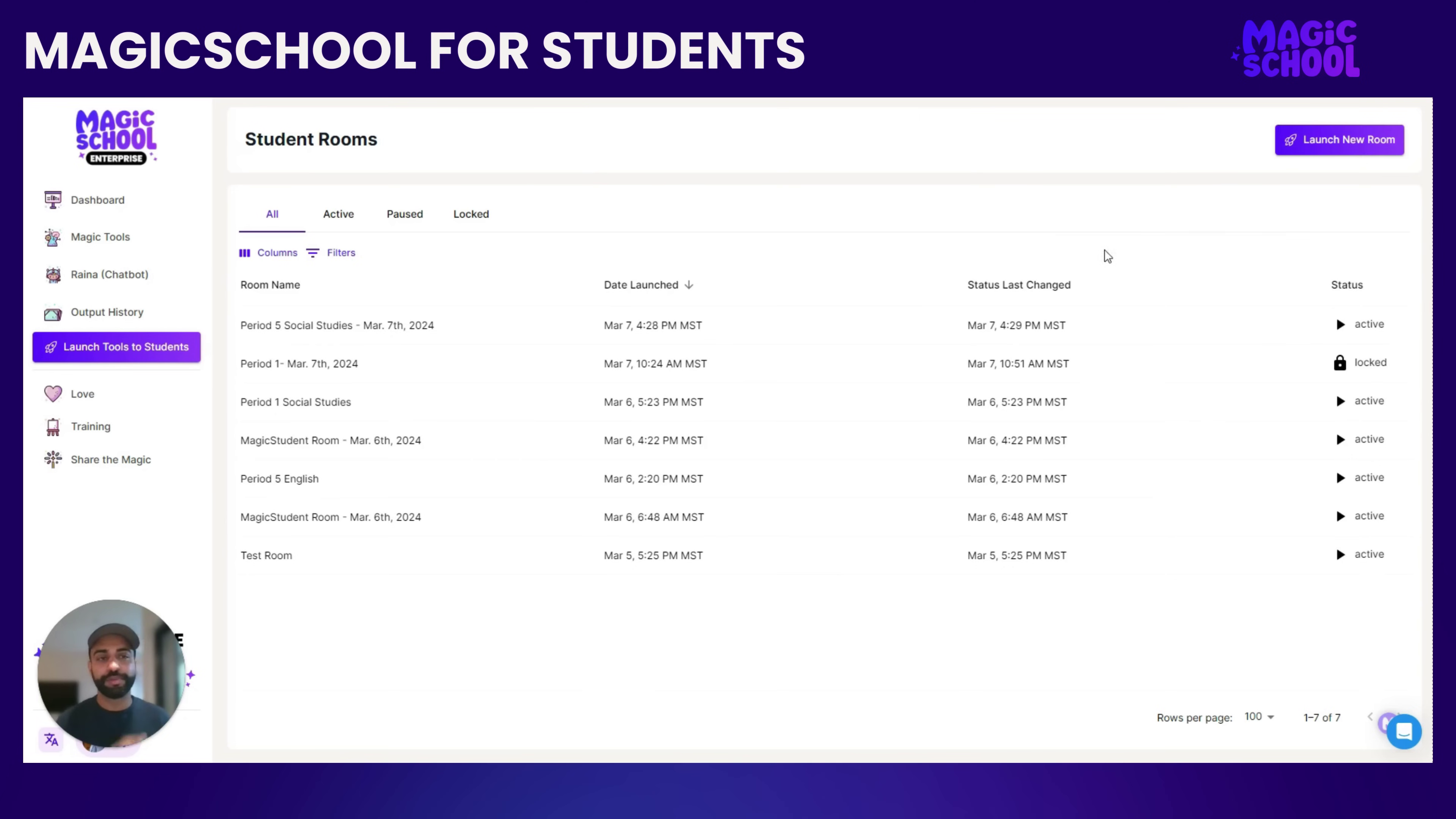
pyautogui.click(1320, 142)
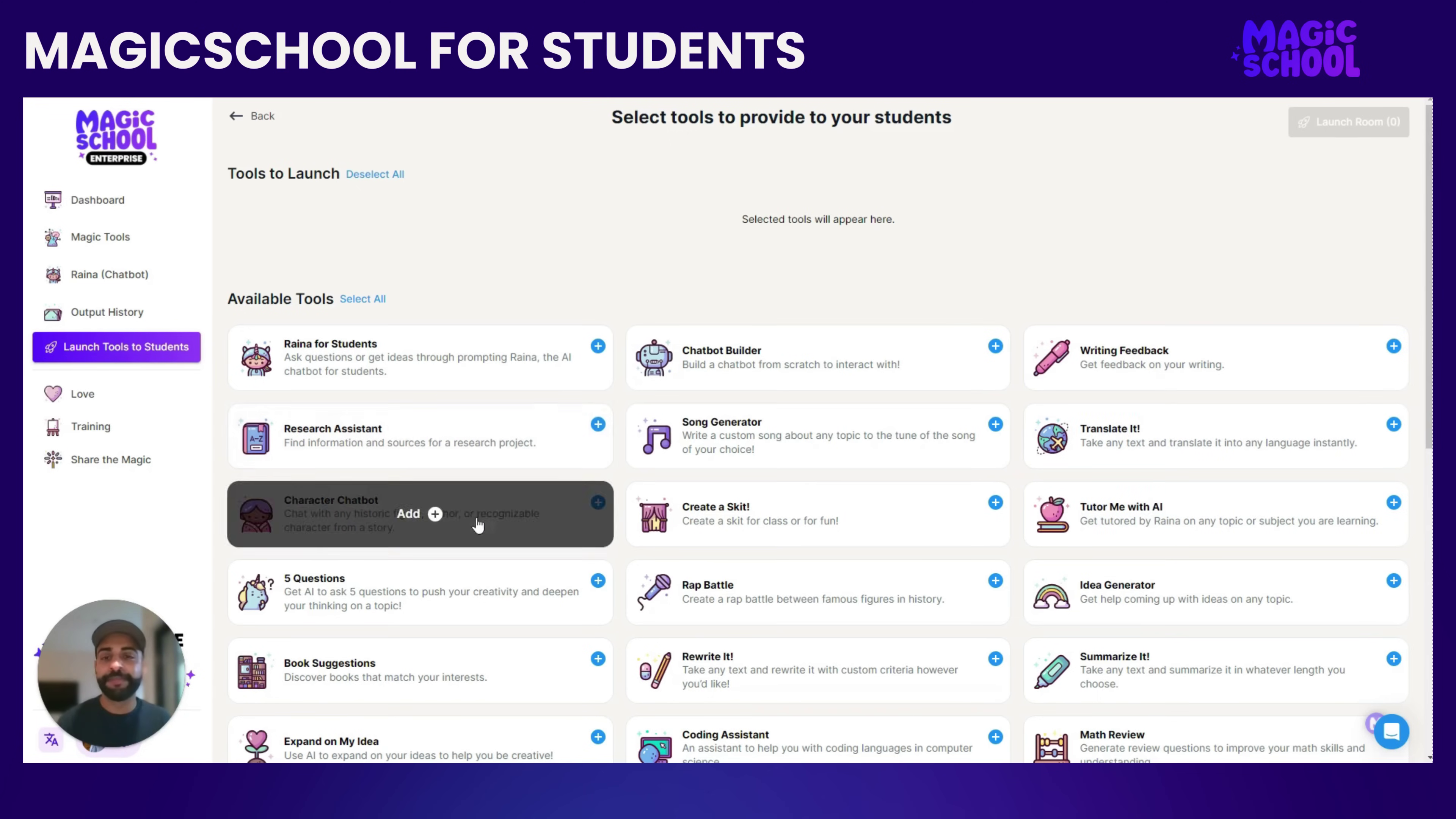
# Step: Select Raina for Students, Writing Feedback and Chatbot Builder for the room
pyautogui.click(493, 383)
pyautogui.click(837, 367)
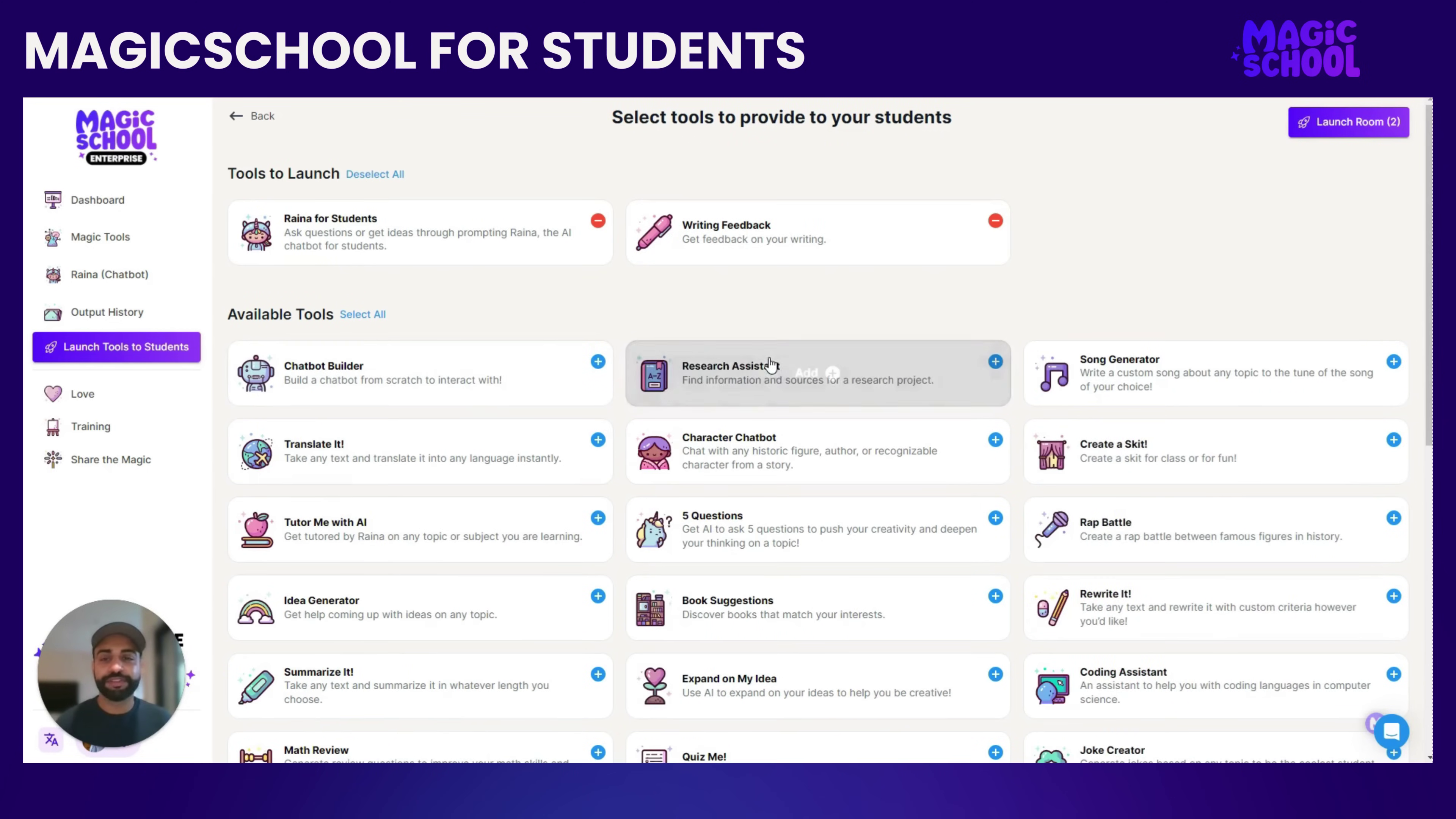
pyautogui.click(549, 357)
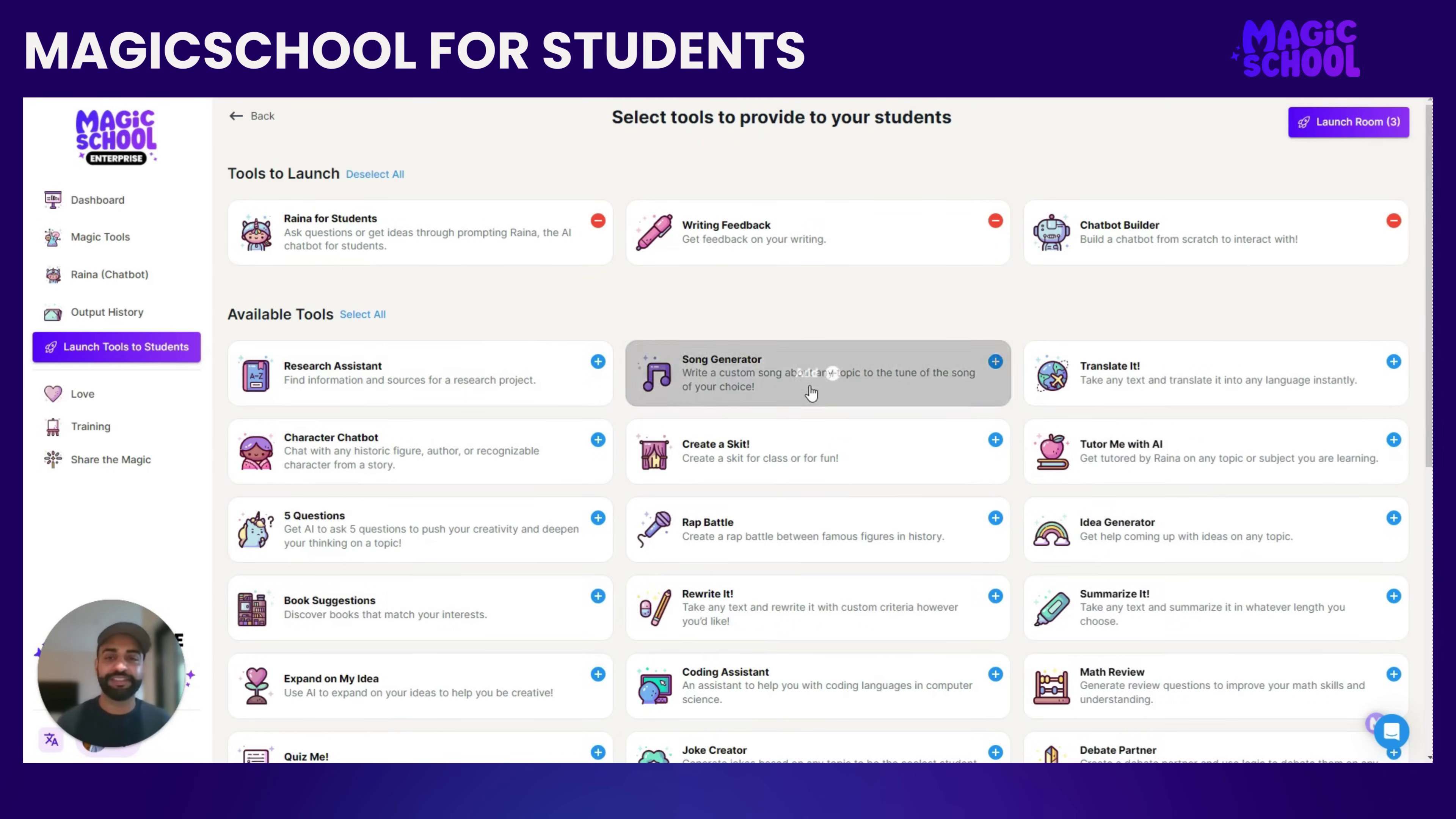
# Step: Launch the room at 9th grade level, renamed to 'Period 5 English'
pyautogui.moveTo(1275, 256)
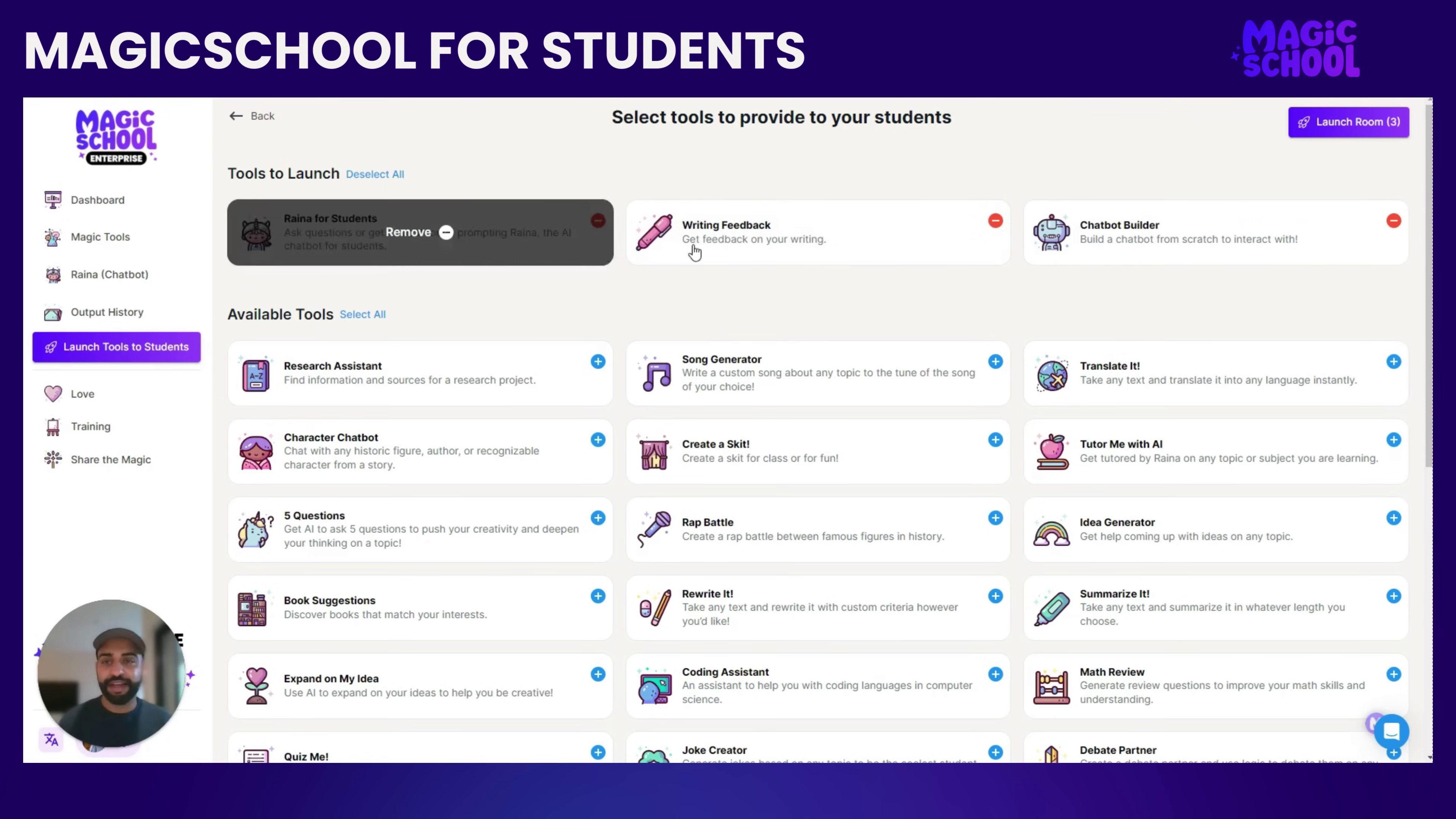
pyautogui.click(1322, 123)
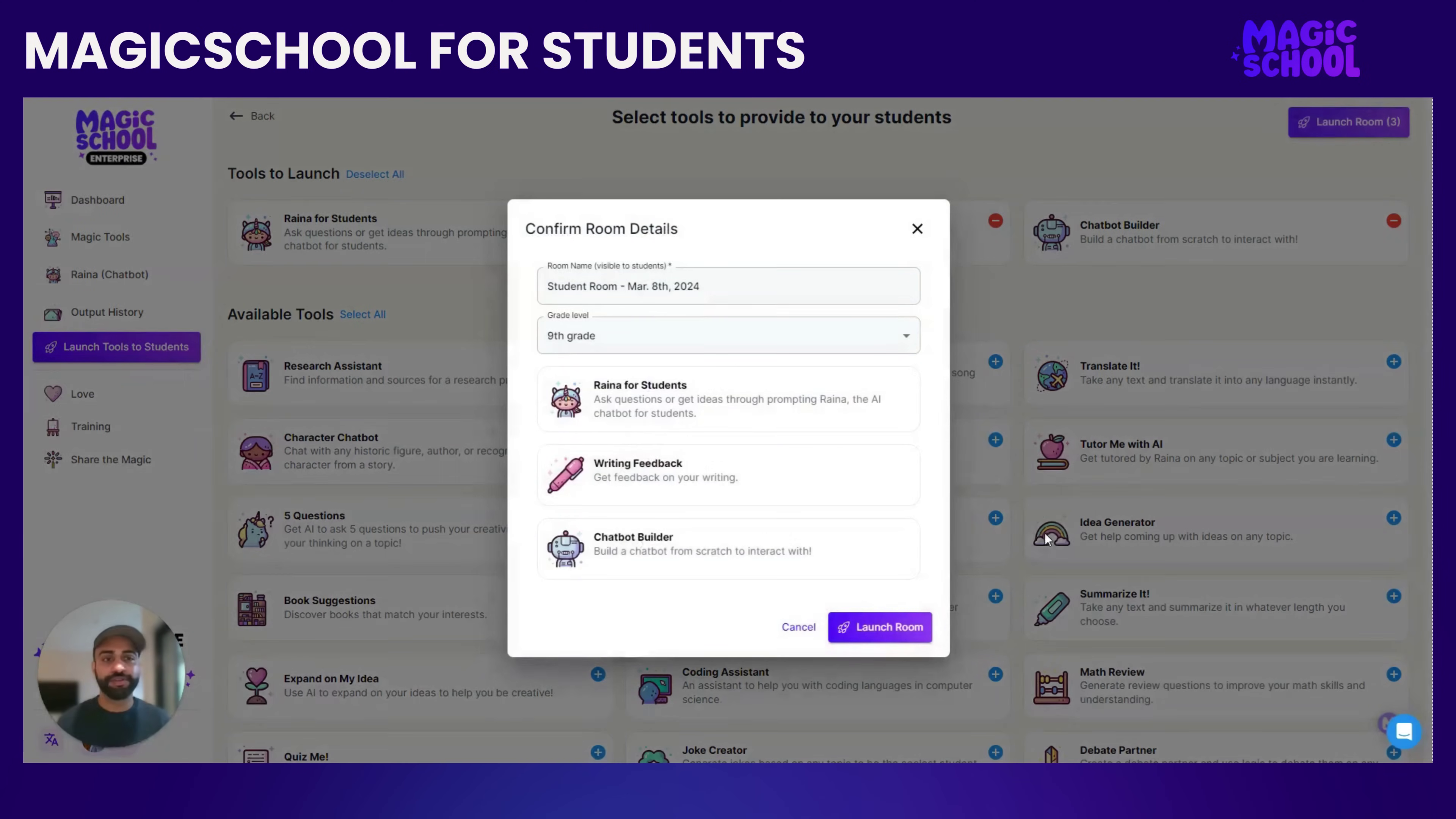
pyautogui.click(689, 335)
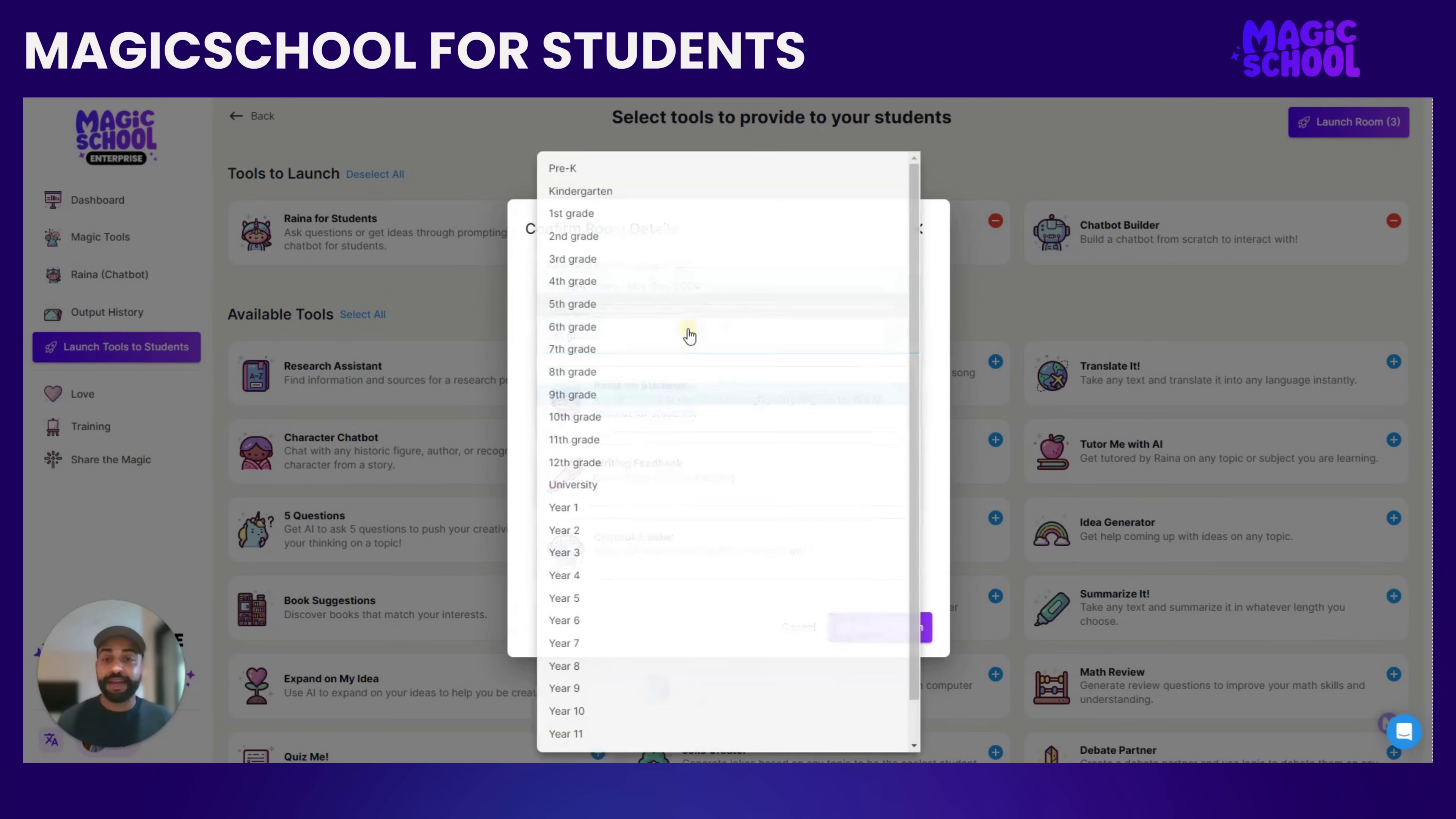
pyautogui.click(518, 332)
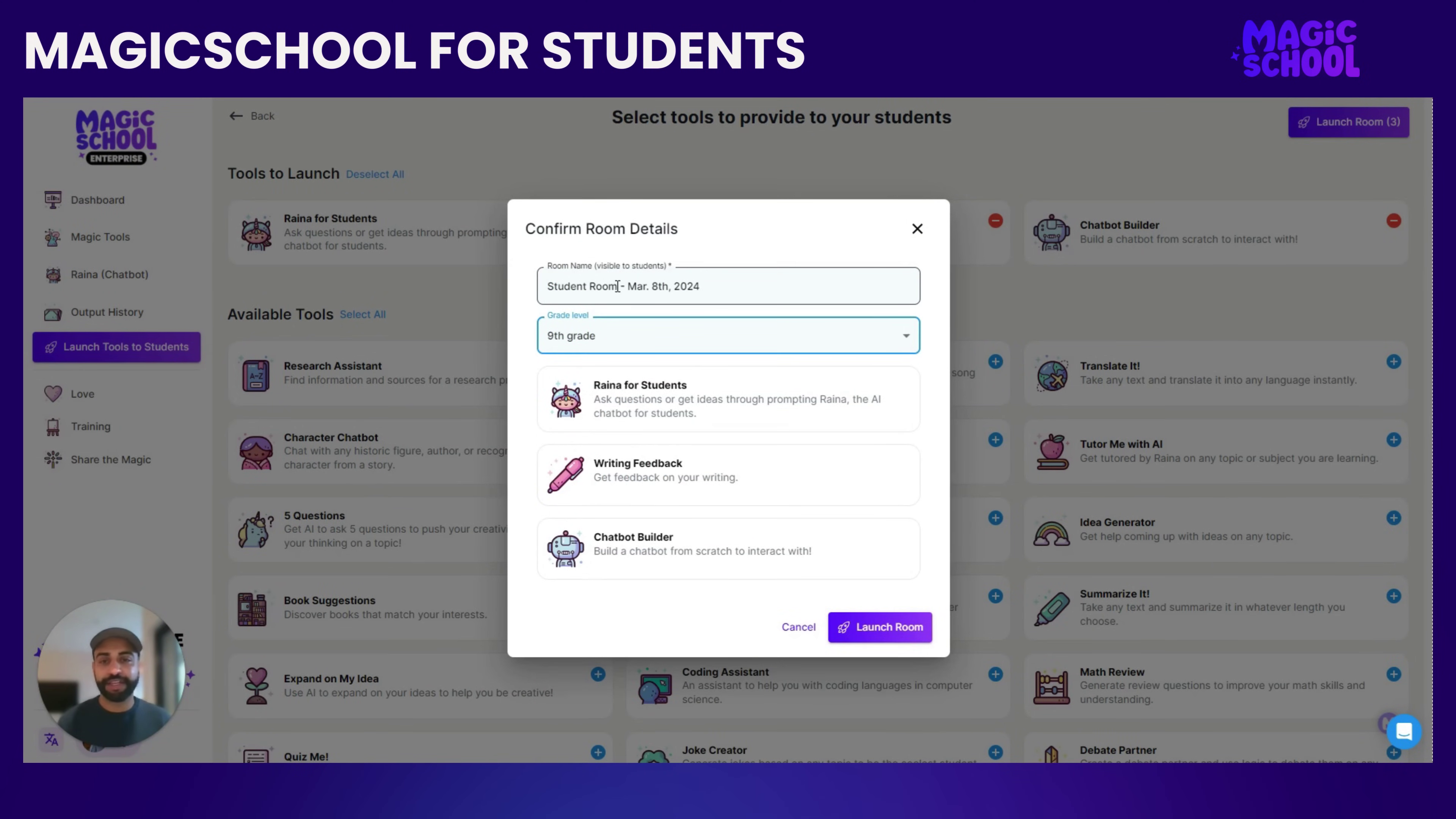
pyautogui.moveTo(617, 285); pyautogui.dragTo(512, 282)
pyautogui.write('Period 5 English')
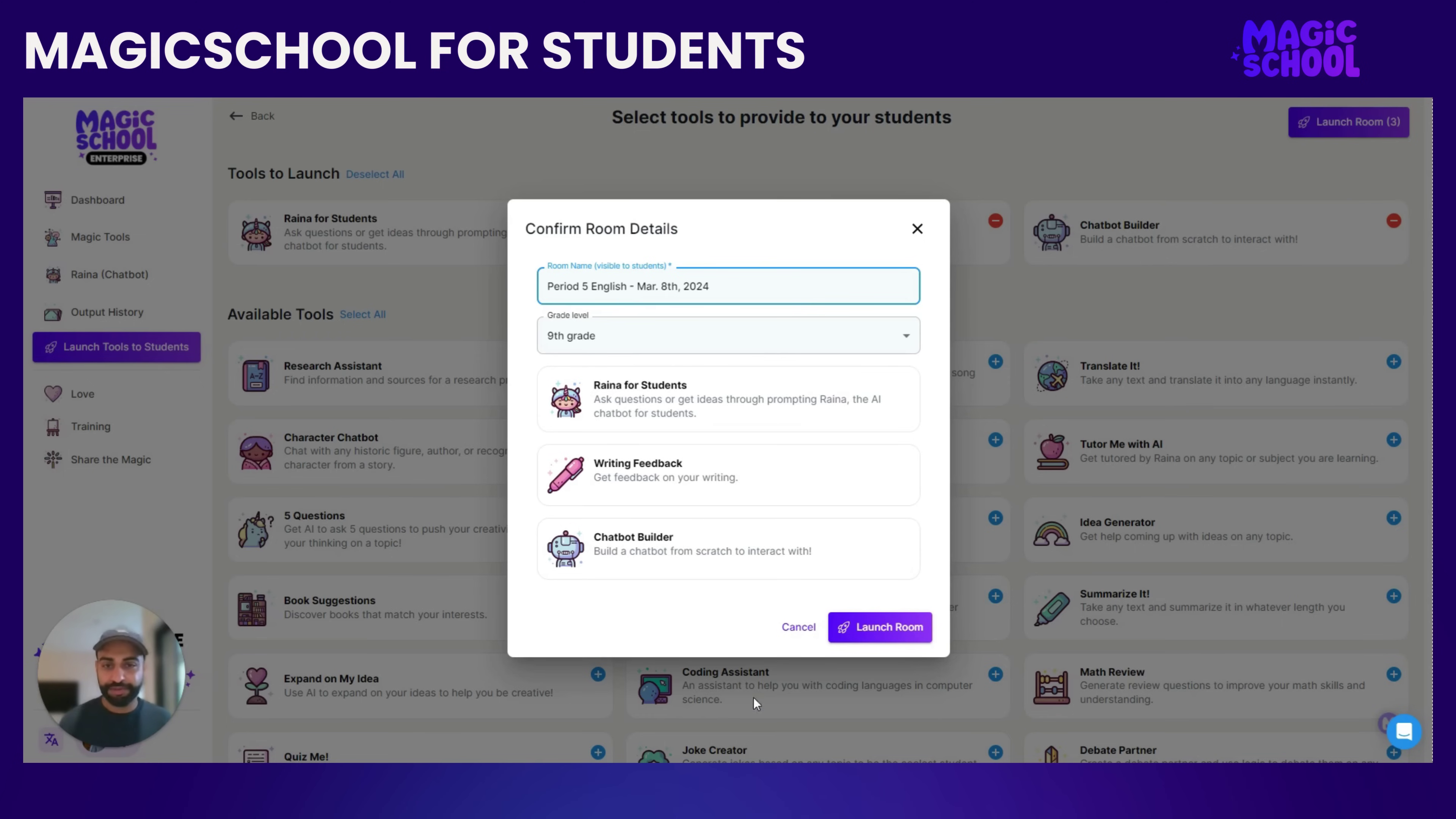
pyautogui.click(895, 637)
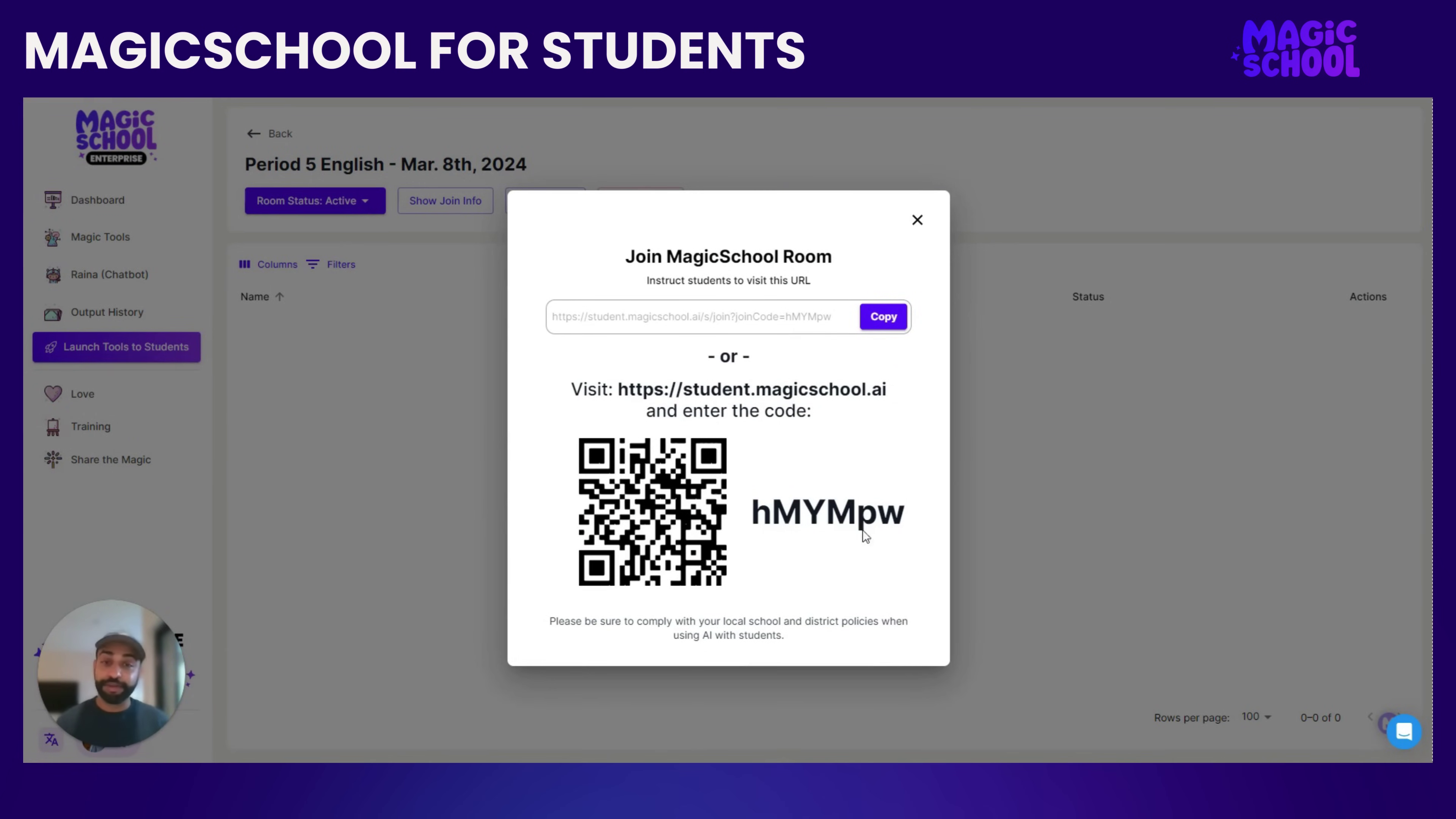
# Step: Copy the Period 5 English room's join URL to the clipboard
pyautogui.doubleClick(830, 516)
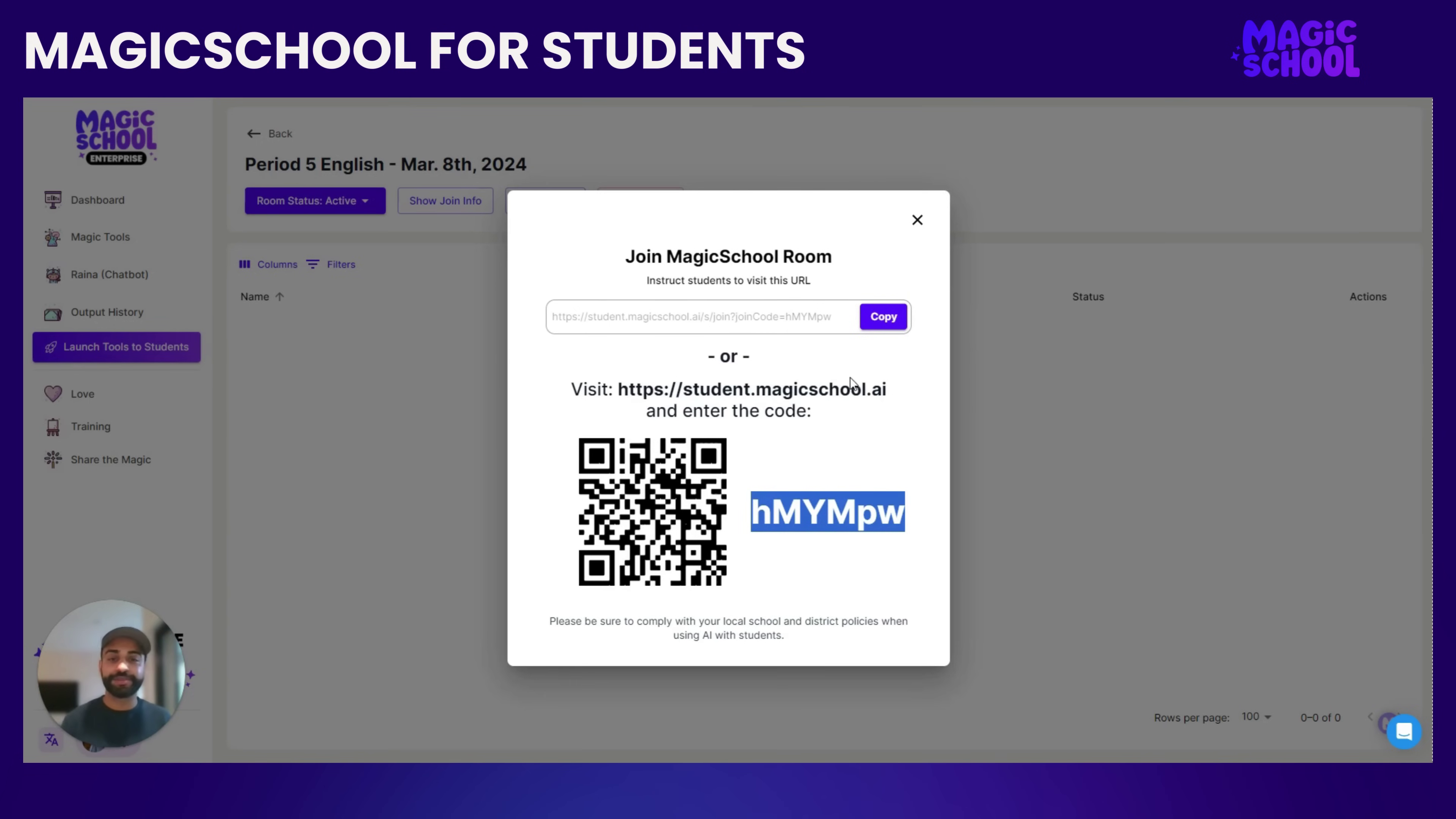
pyautogui.click(788, 535)
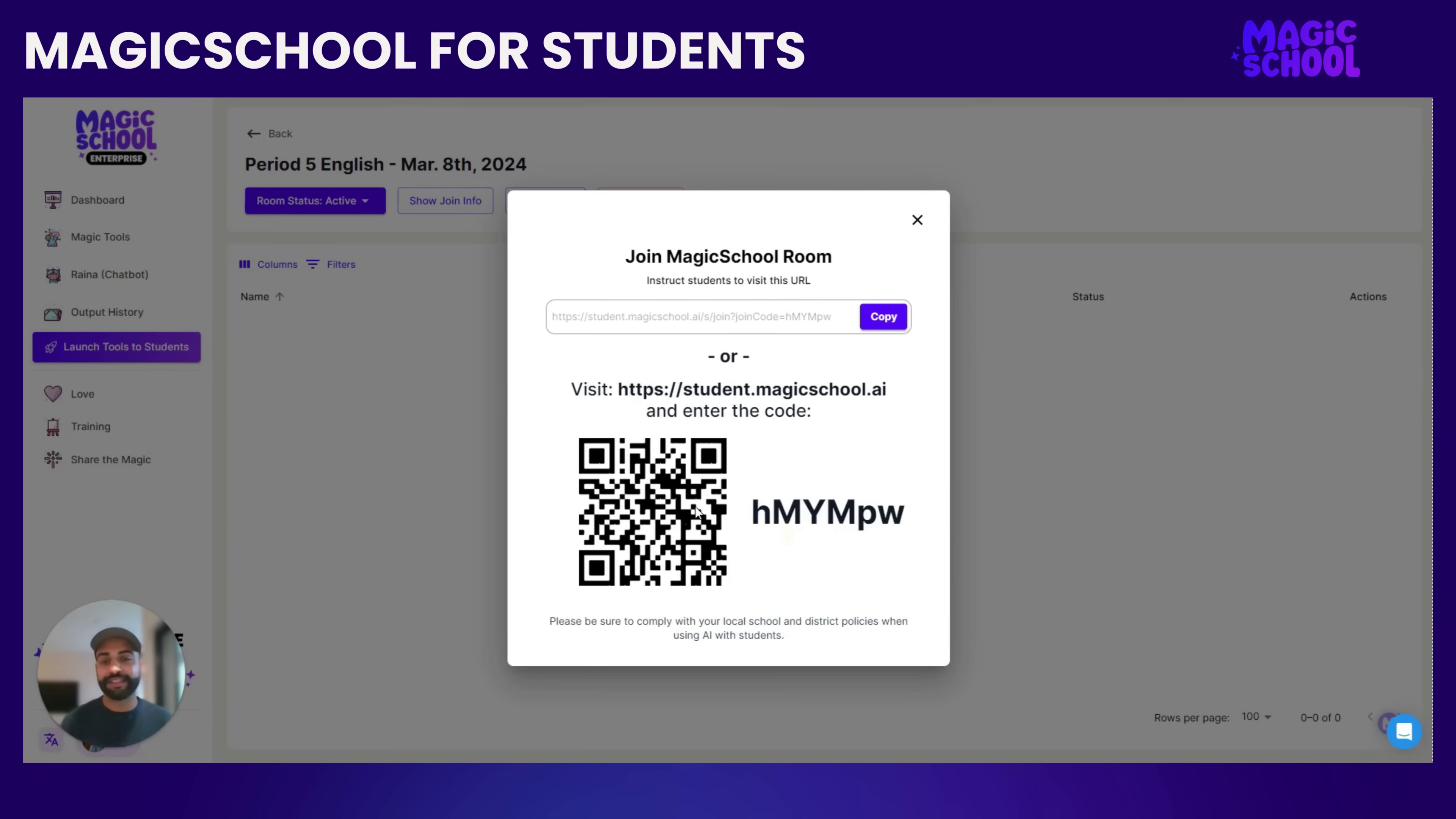
pyautogui.click(742, 316)
pyautogui.click(883, 328)
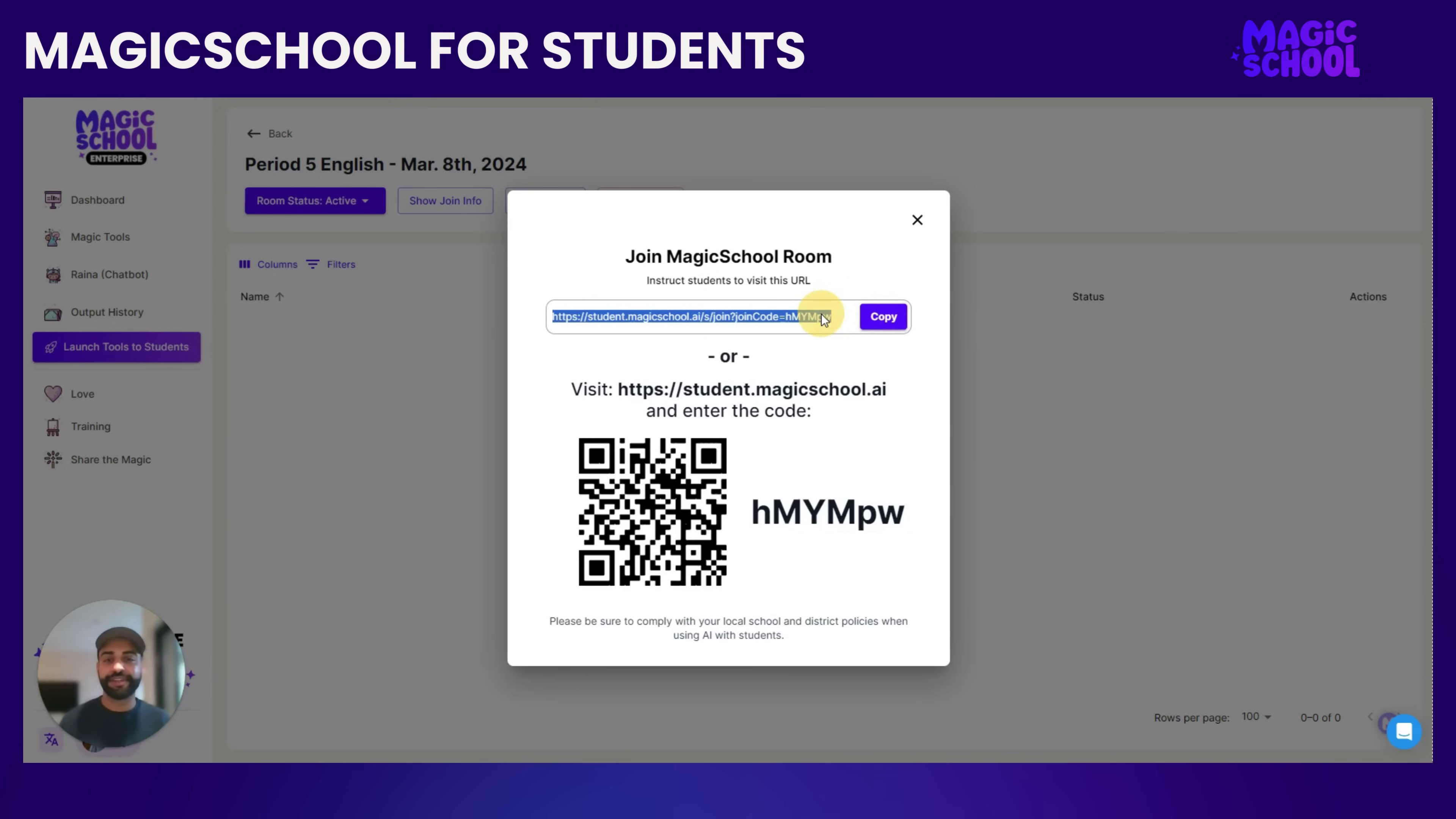
pyautogui.click(838, 315)
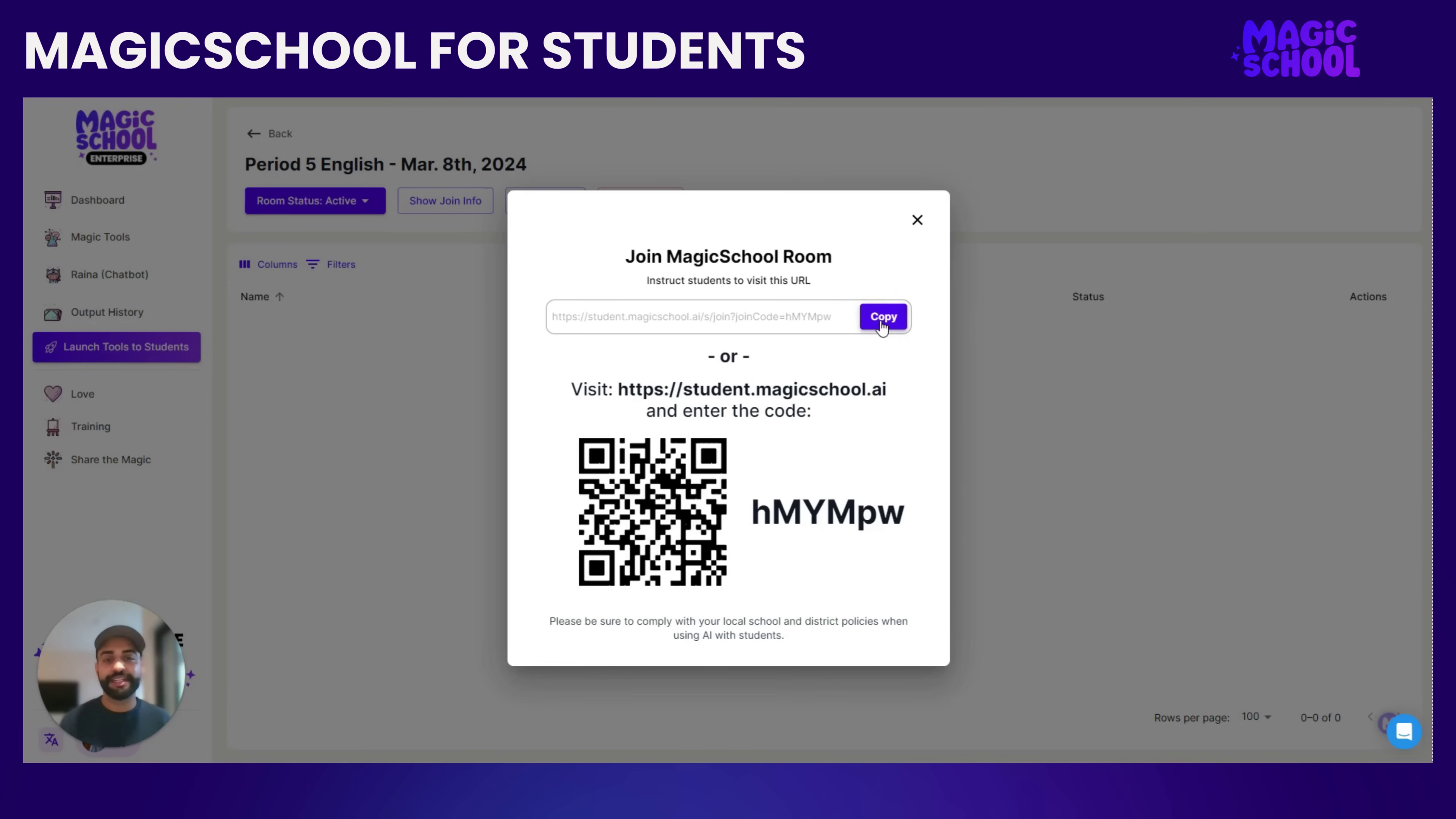
pyautogui.click(882, 321)
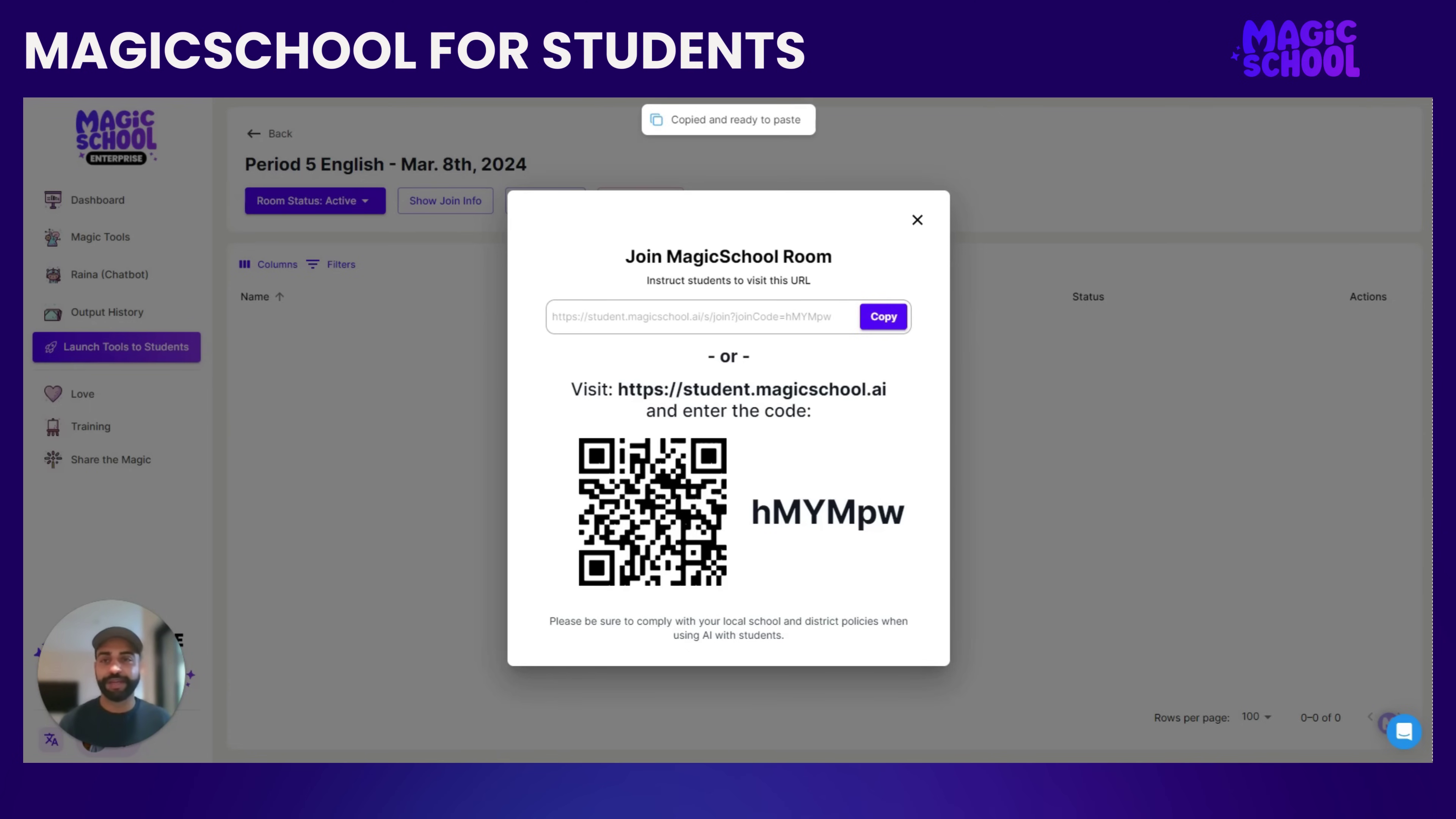
# Step: Open the join link in a new tab, join with the student's name, and accept the guidelines
pyautogui.hotkey('ctrl', 't')
pyautogui.hotkey('ctrl', 'v')
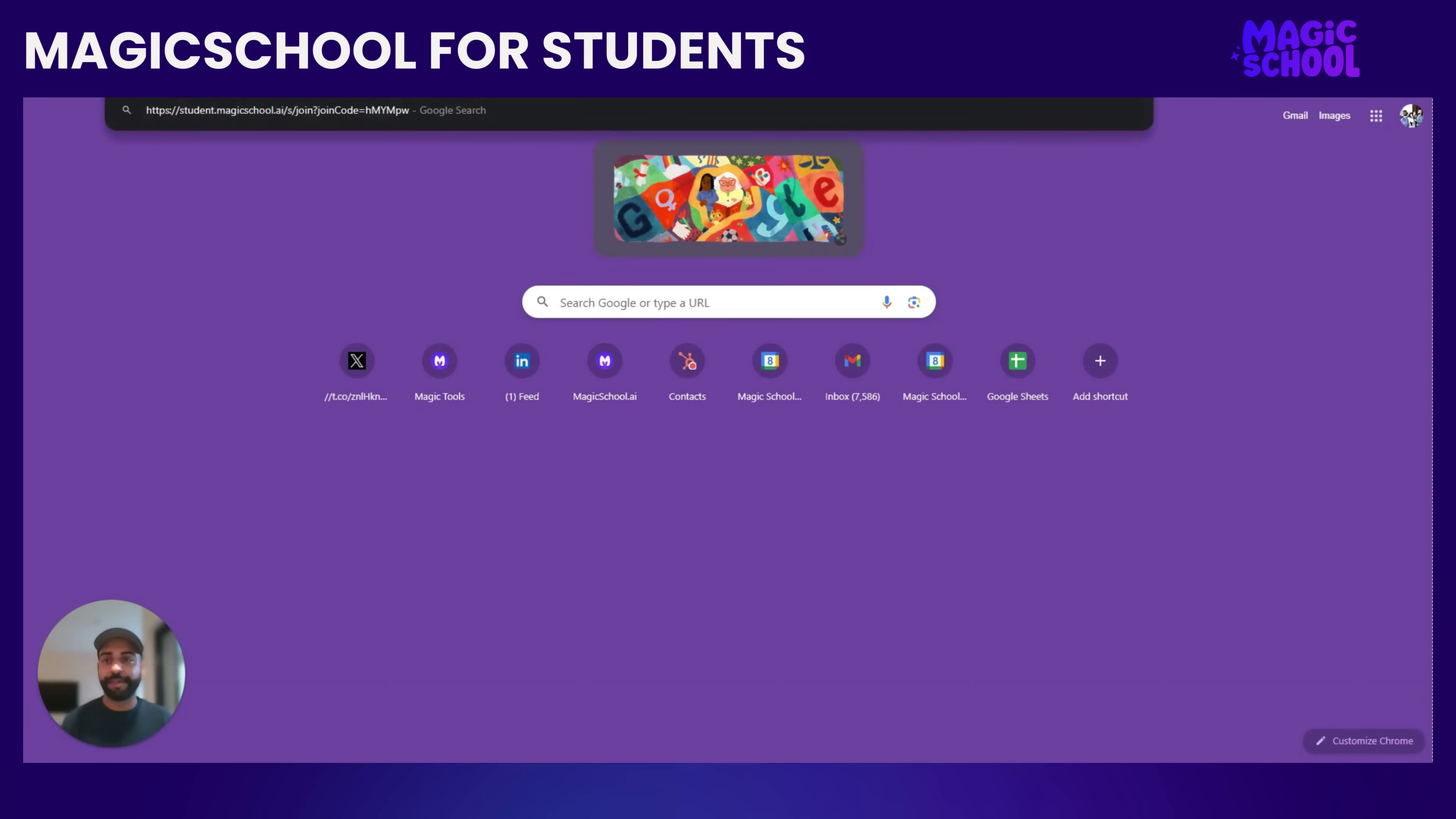
pyautogui.press('Return')
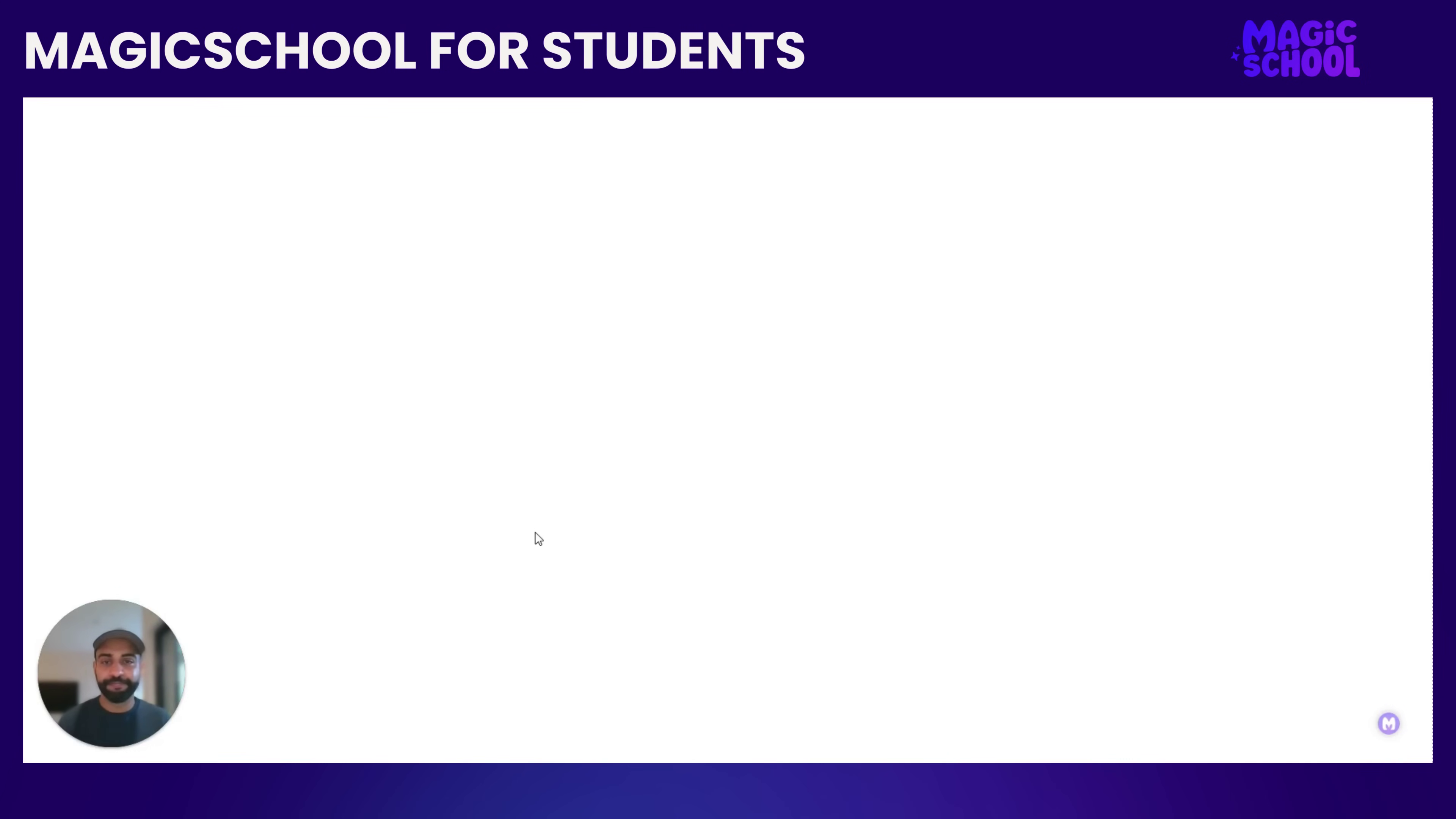
pyautogui.click(699, 469)
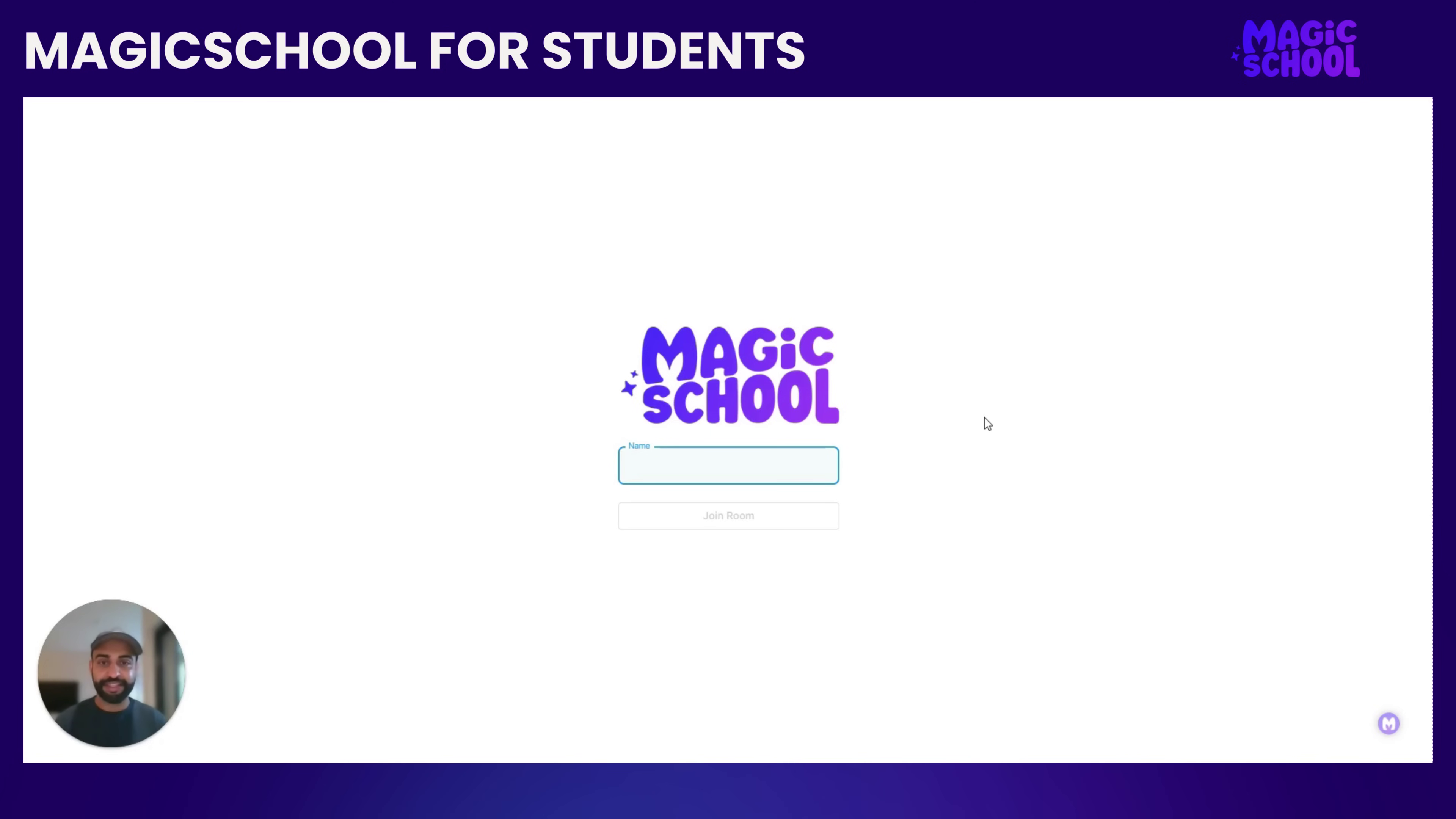
pyautogui.write('Adeel')
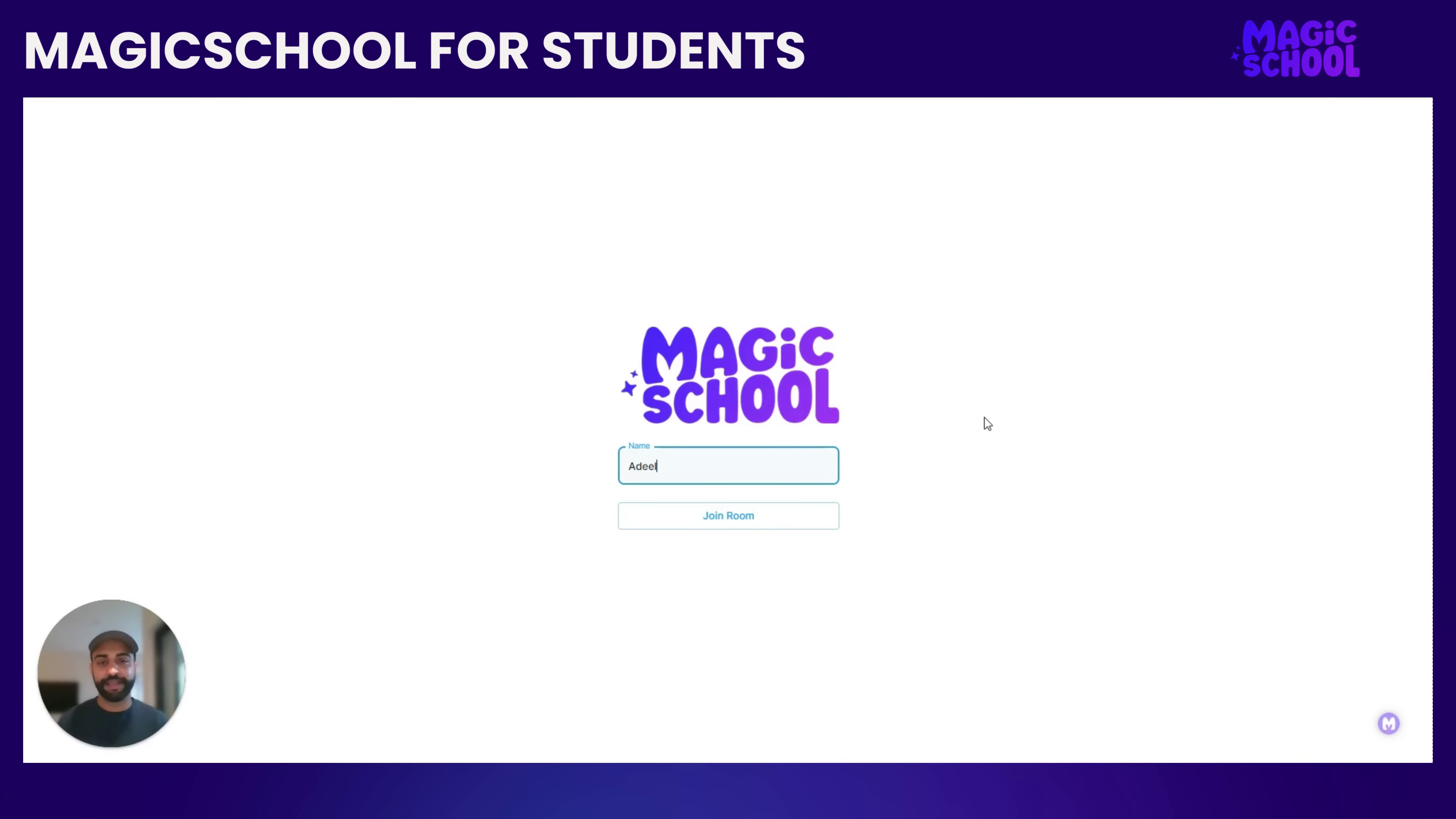
pyautogui.click(756, 516)
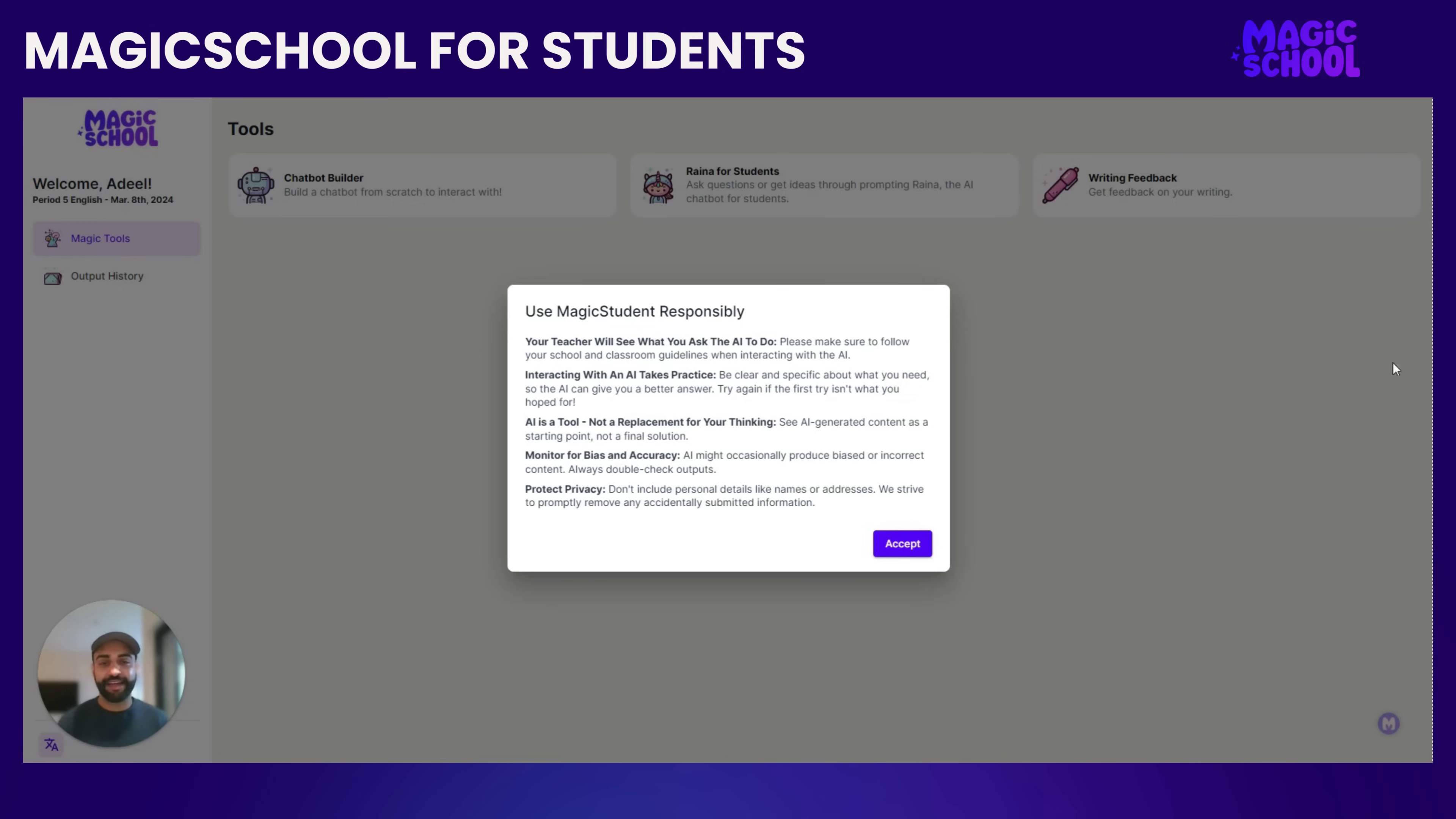
pyautogui.click(901, 545)
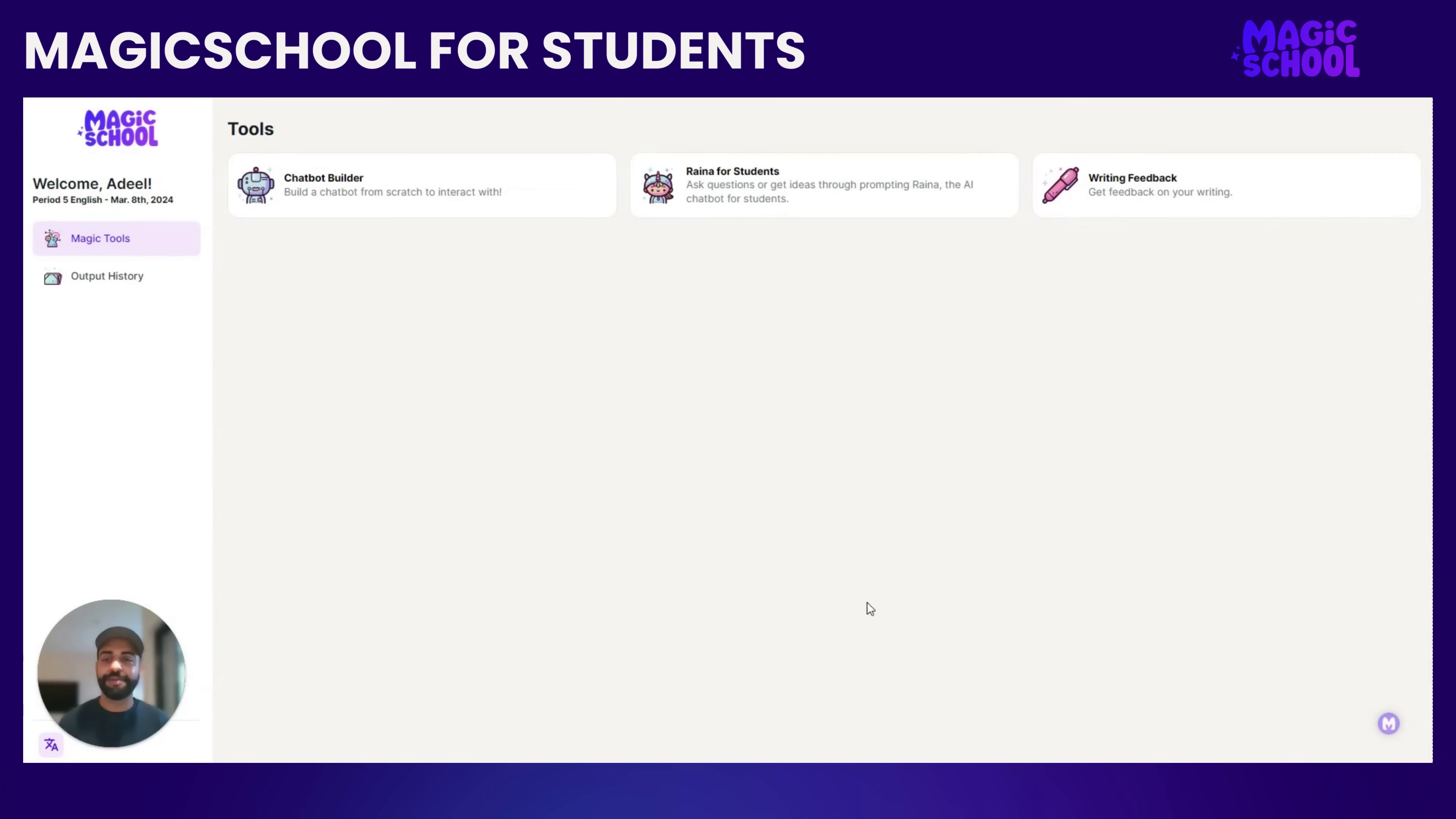
pyautogui.click(1254, 184)
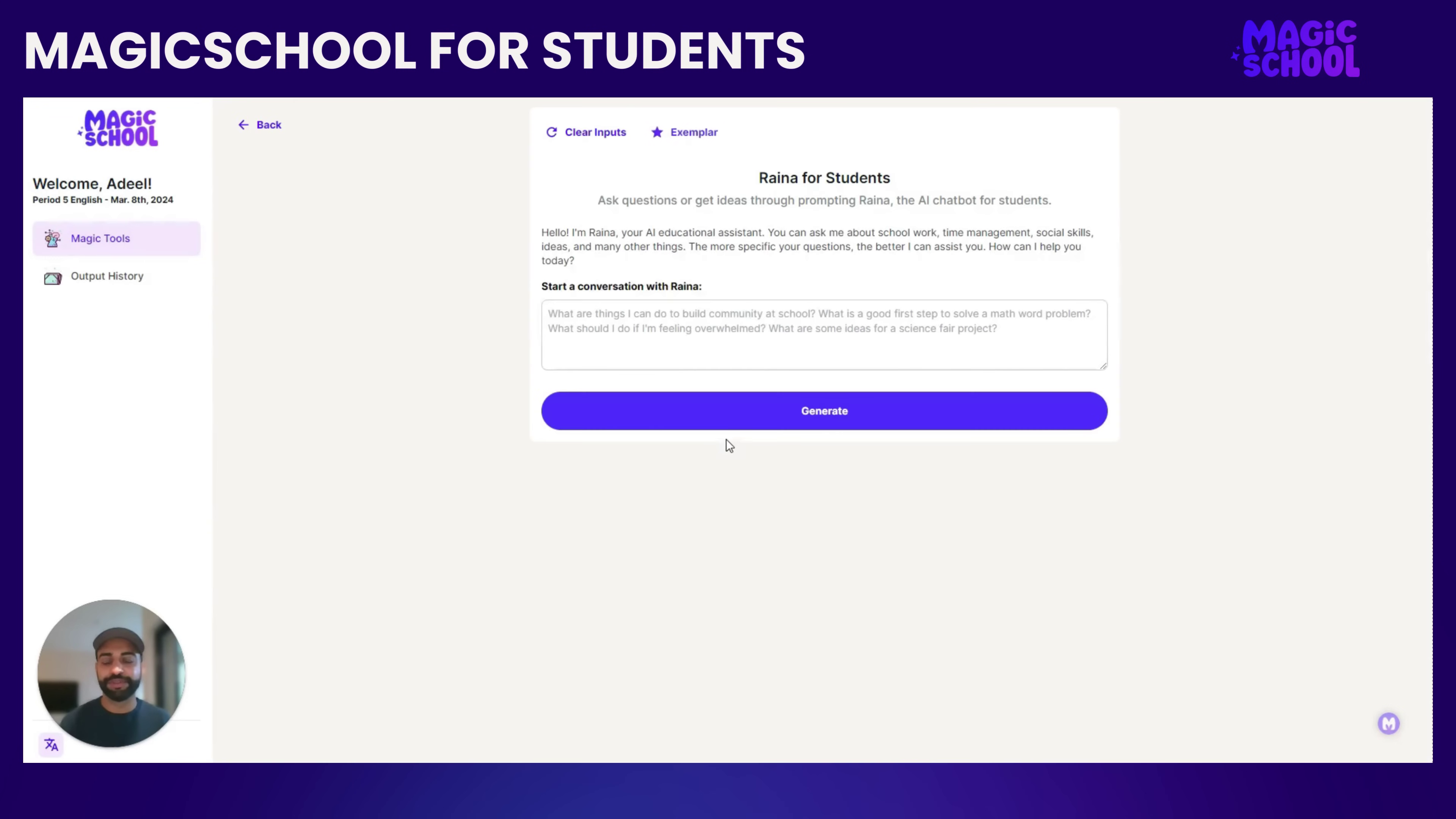
# Step: Ask Raina how to study for the big state exam, then play and pause the spoken answer
pyautogui.click(745, 326)
pyautogui.write('What are some time')
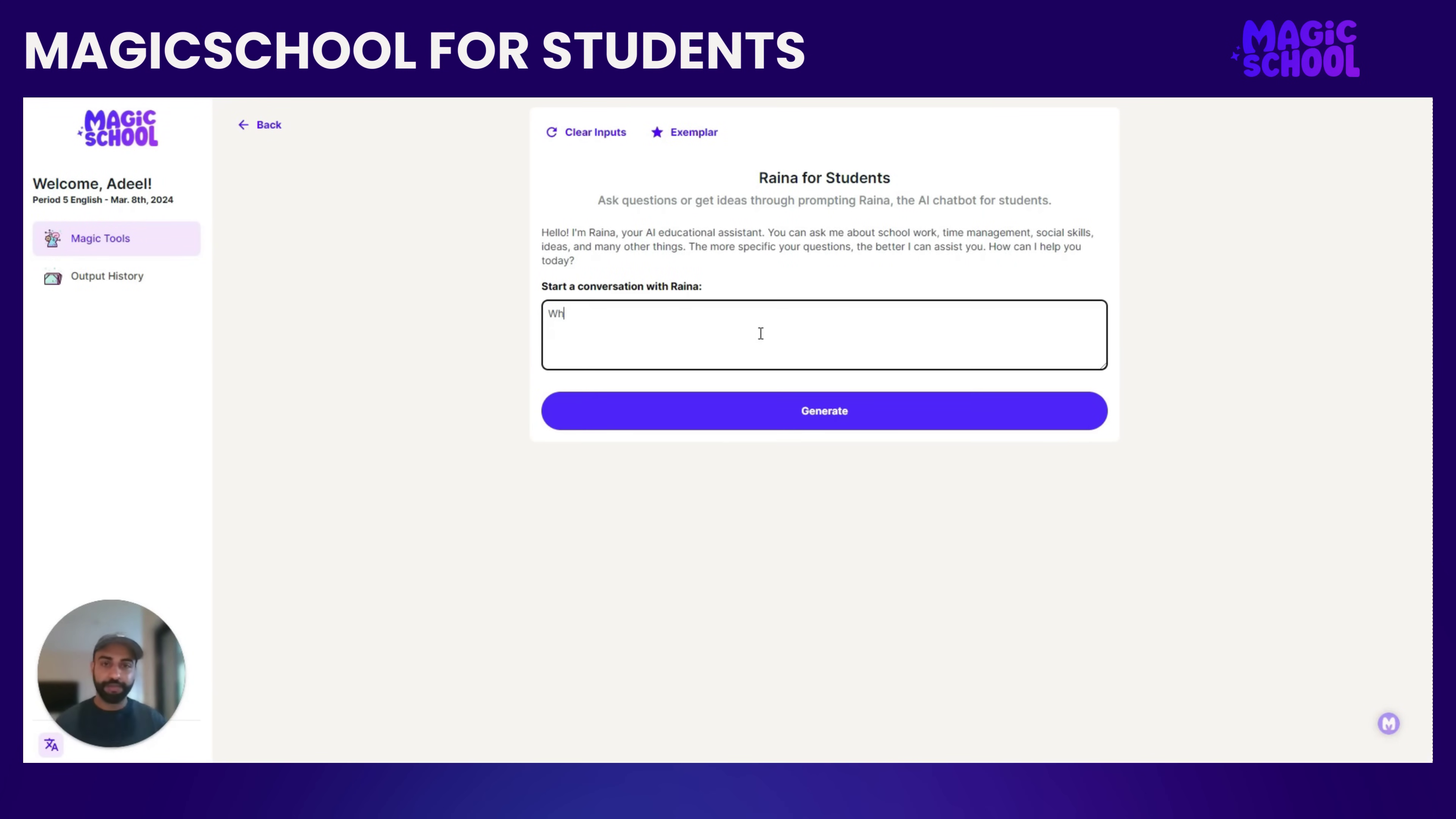
pyautogui.press('BackSpace')
pyautogui.press('BackSpace')
pyautogui.write('p')
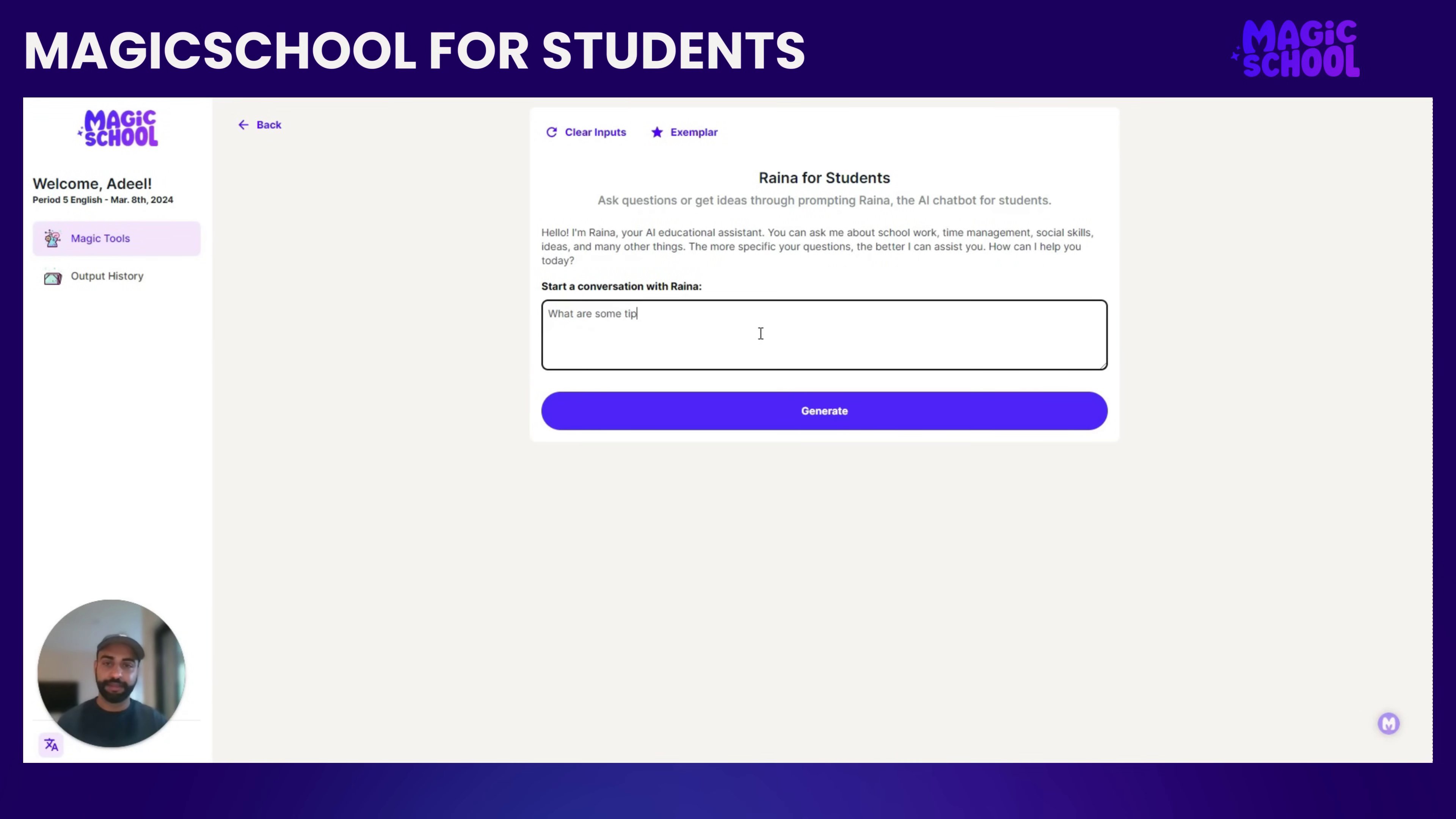
pyautogui.write('s for the big state exam i have coming up?  Hwo shoudl I study?')
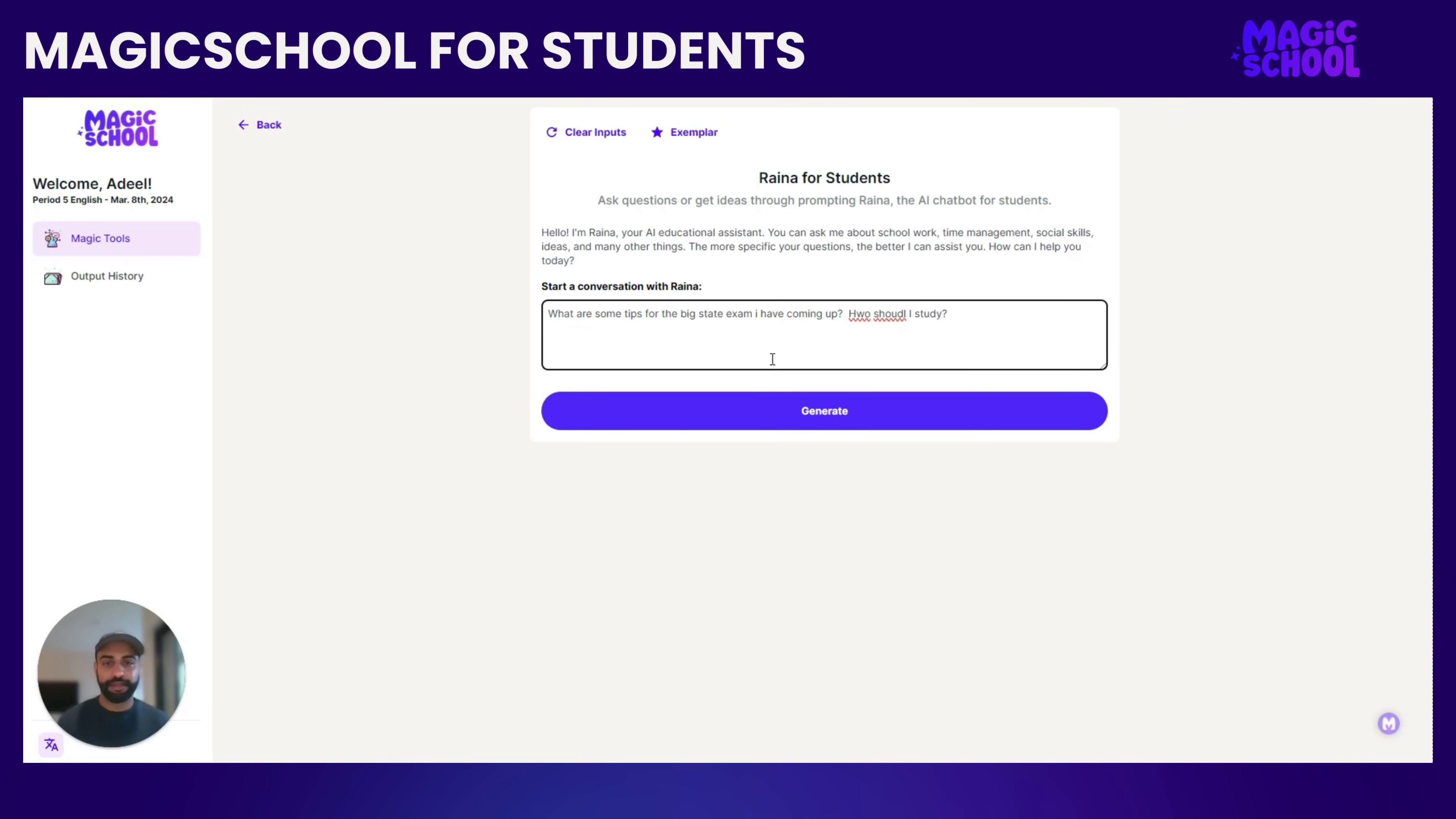
pyautogui.click(780, 411)
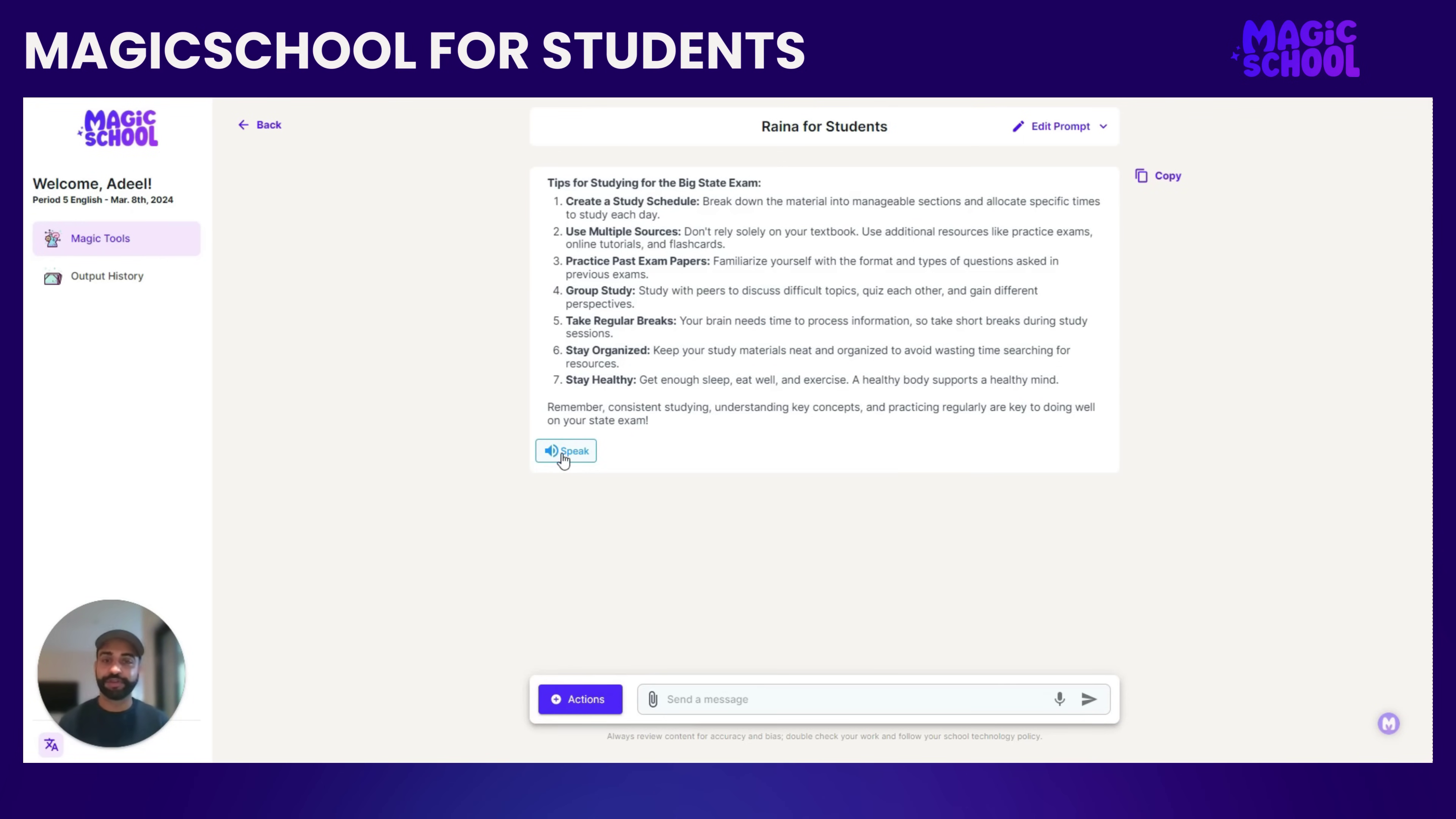
pyautogui.click(578, 451)
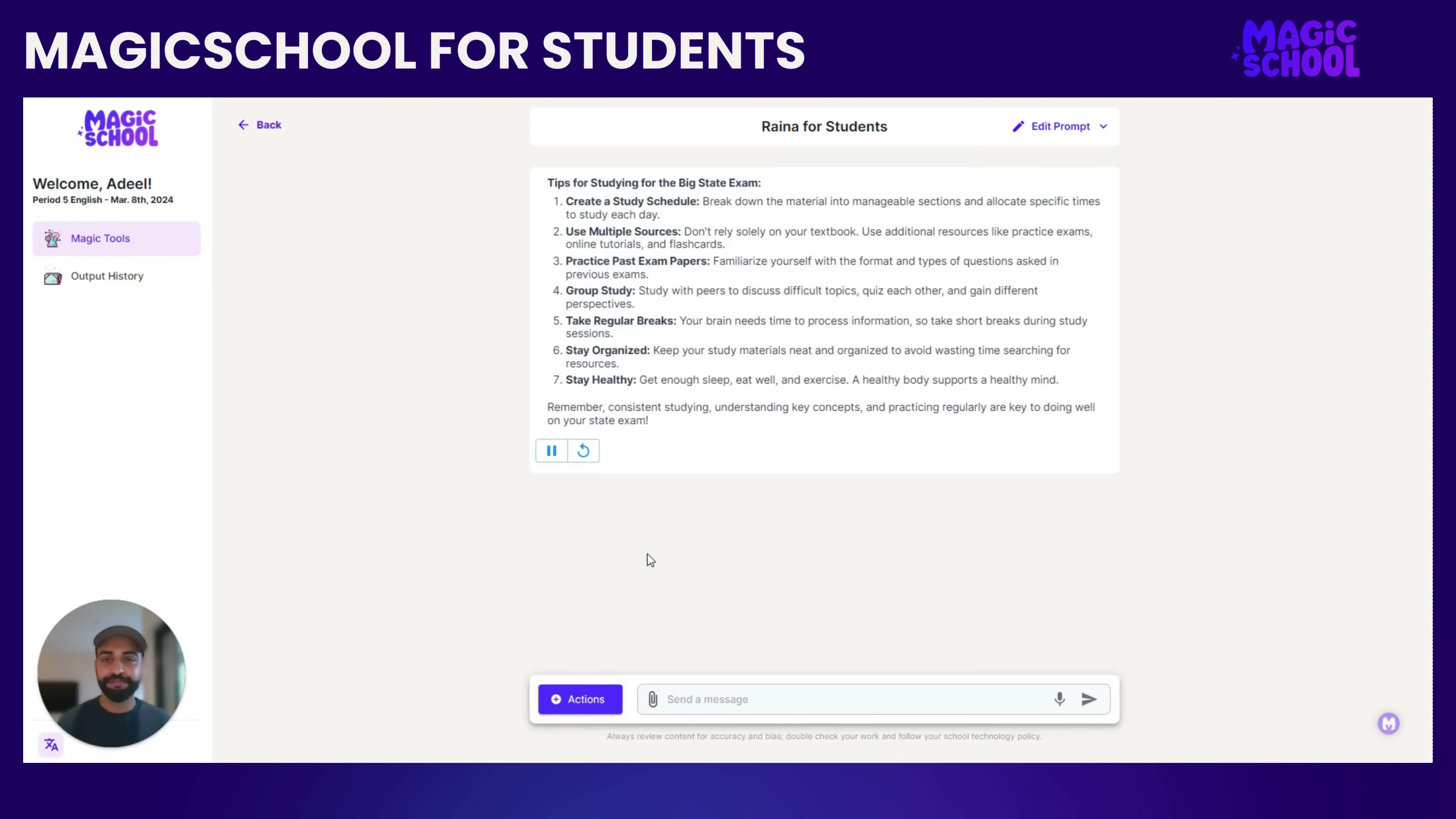
pyautogui.click(551, 451)
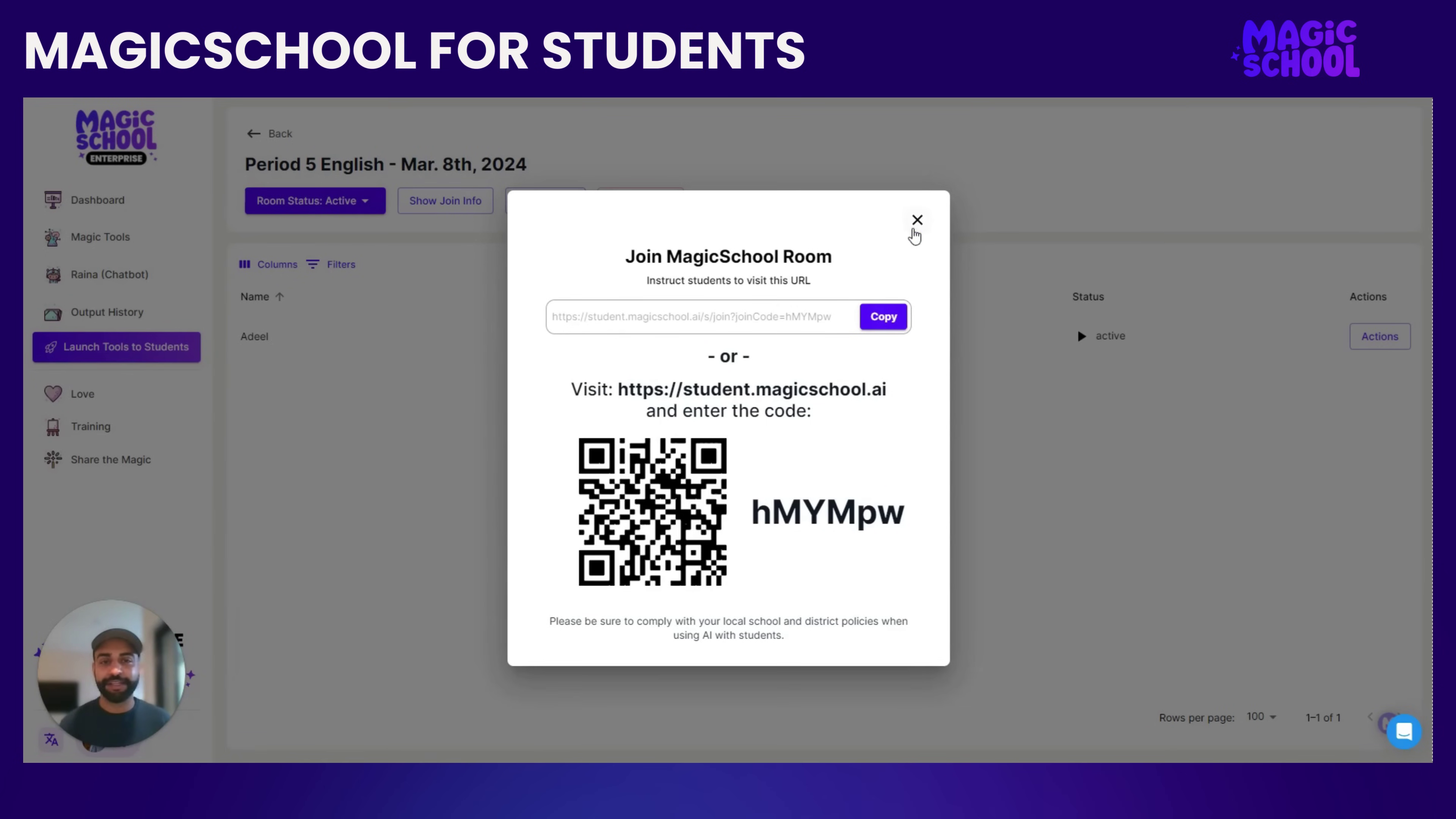
# Step: Close the join dialog and review the student's State Exam Study Tips thread in Output History
pyautogui.click(913, 227)
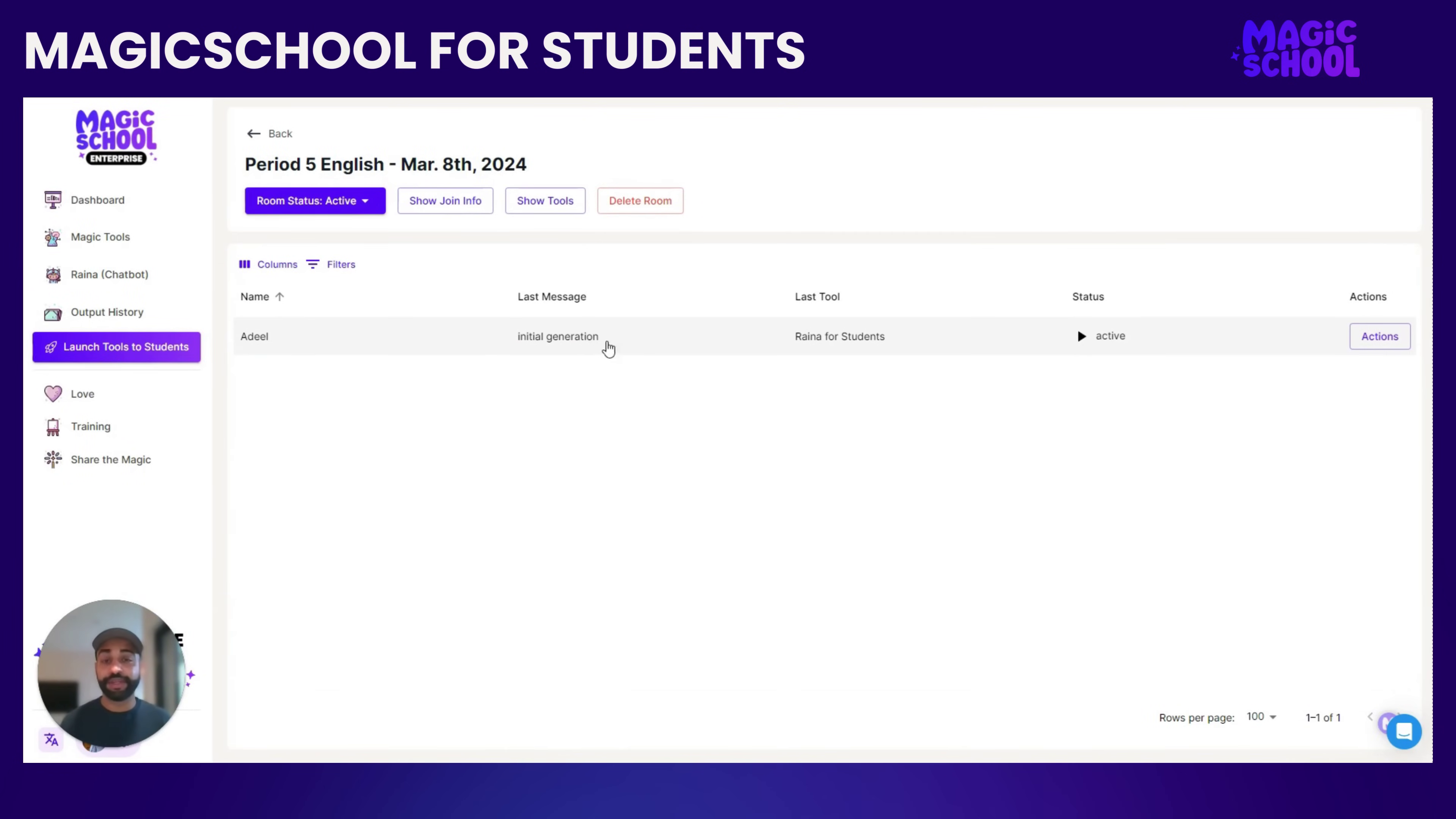
pyautogui.click(629, 350)
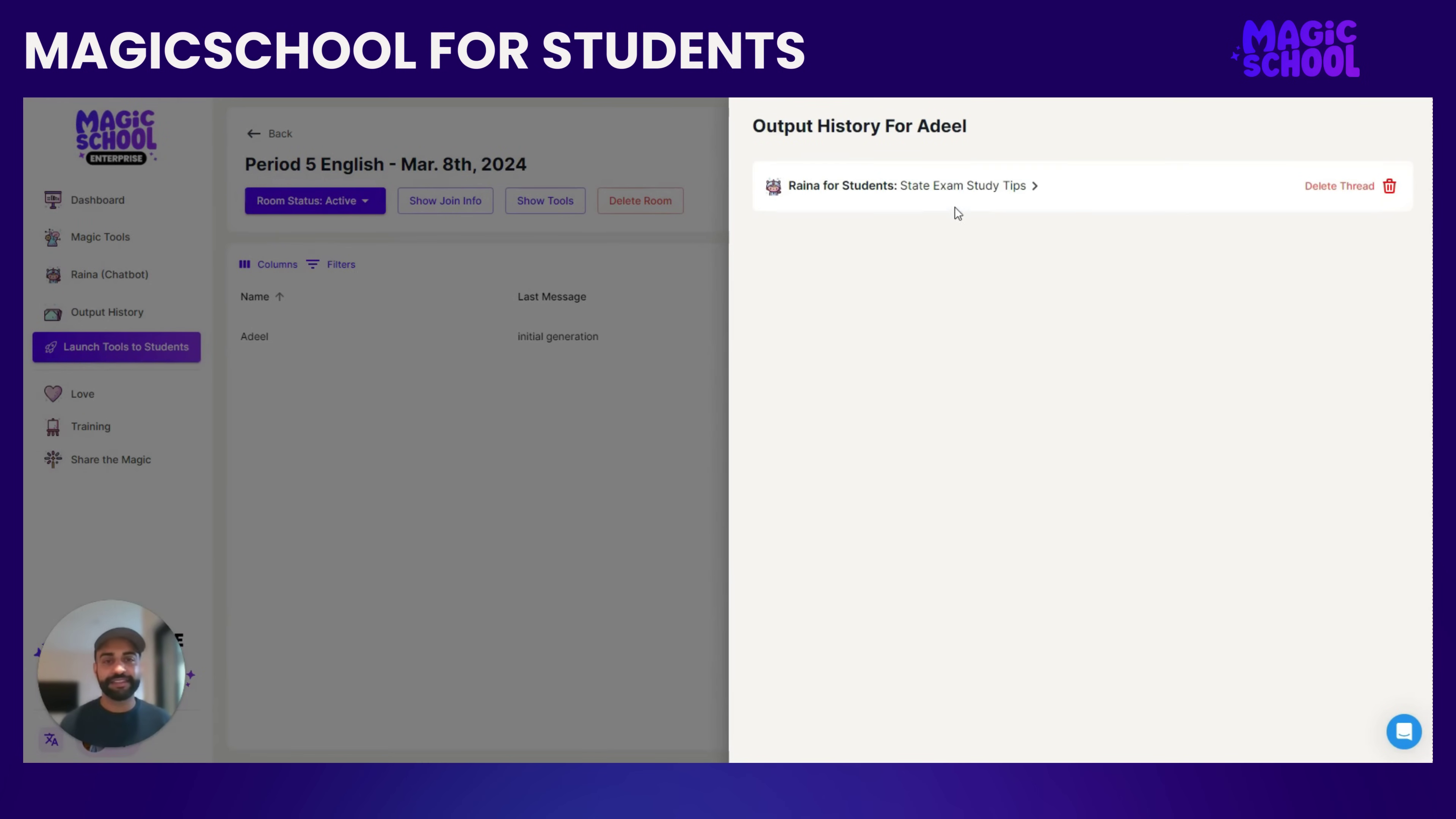
pyautogui.click(955, 198)
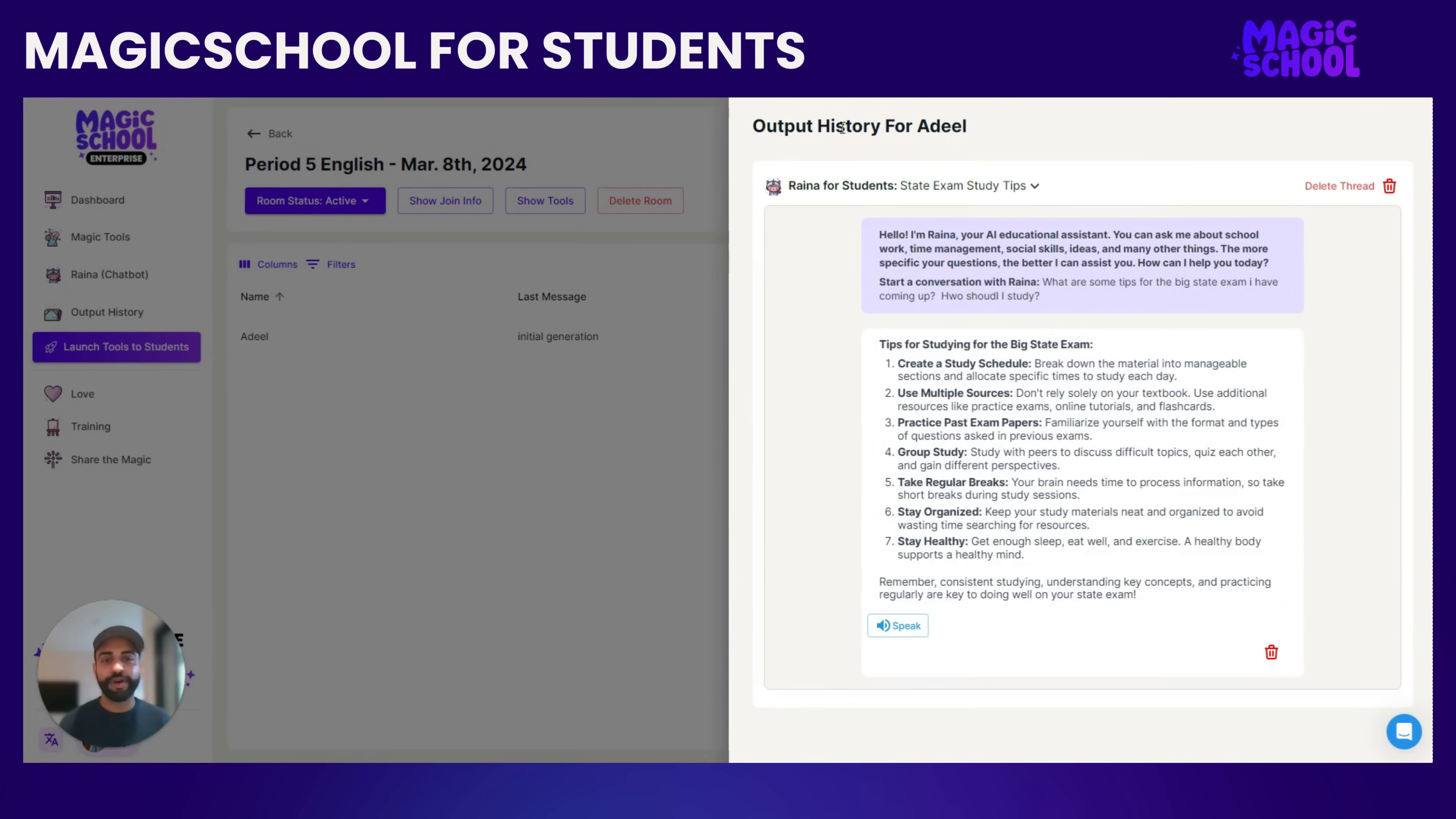
pyautogui.click(631, 408)
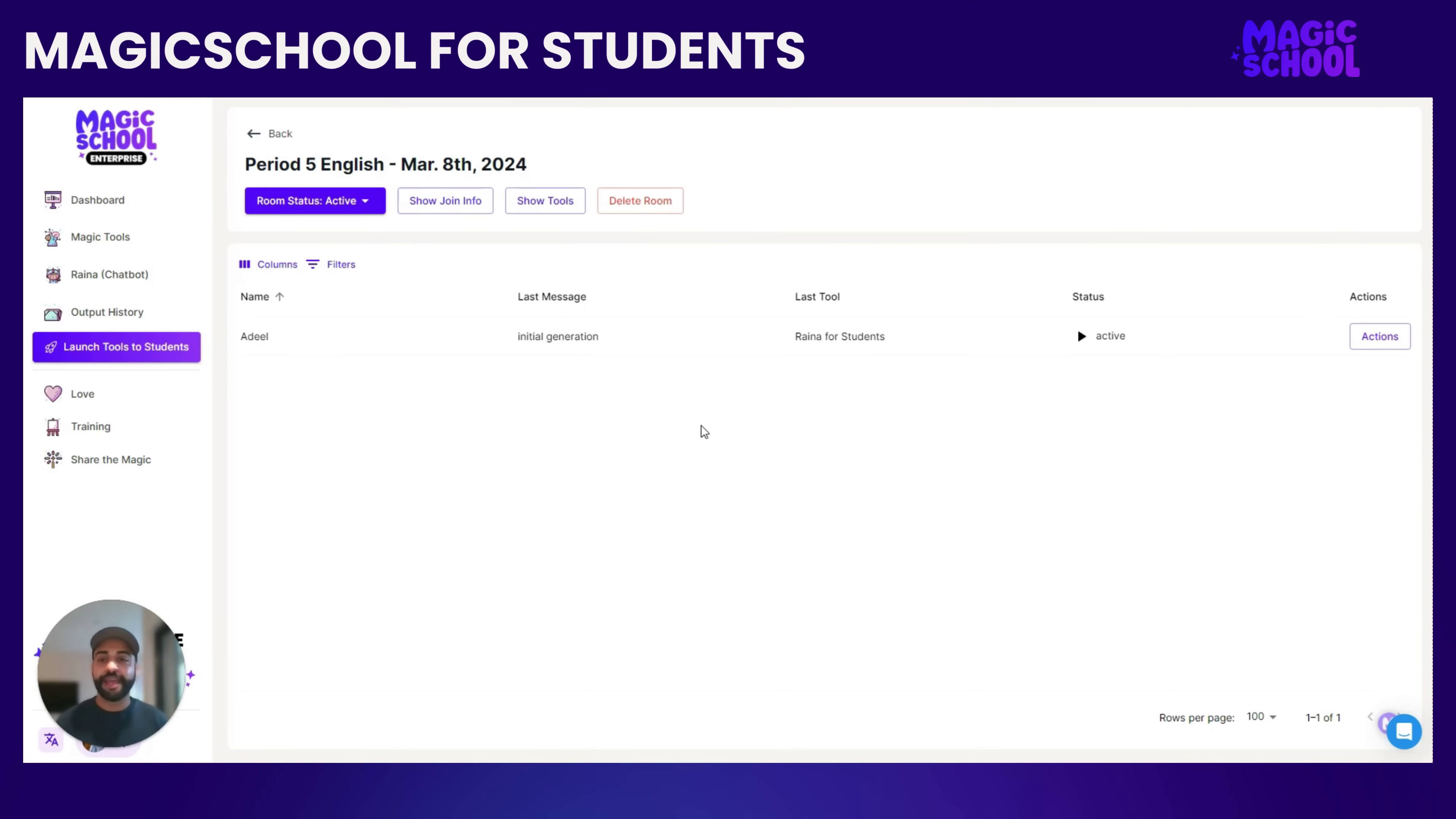
# Step: Pause the Period 5 English room, check the student's paused view, then lock the room
pyautogui.click(357, 204)
pyautogui.rightClick(342, 253)
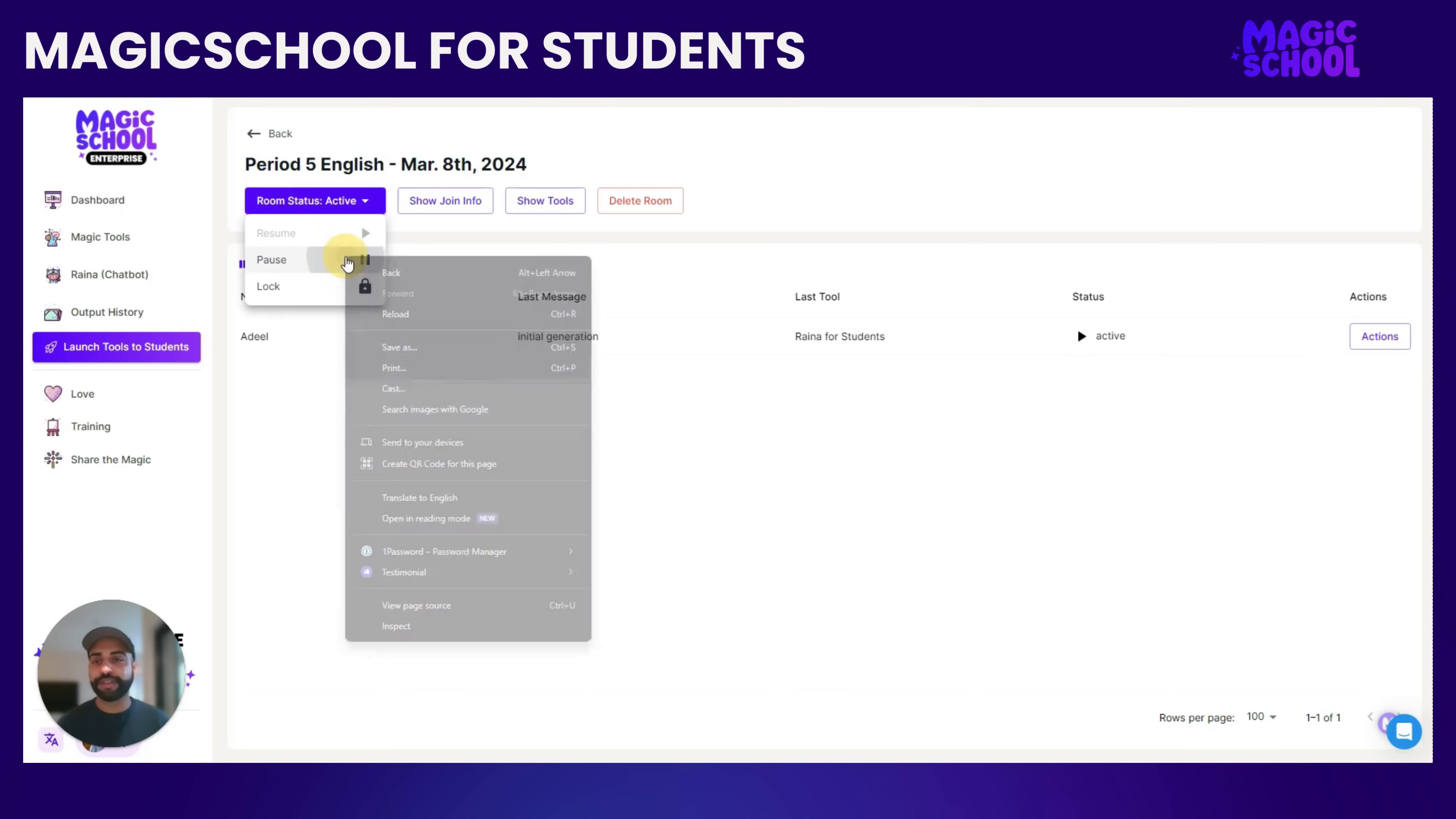
pyautogui.press('Escape')
pyautogui.click(322, 258)
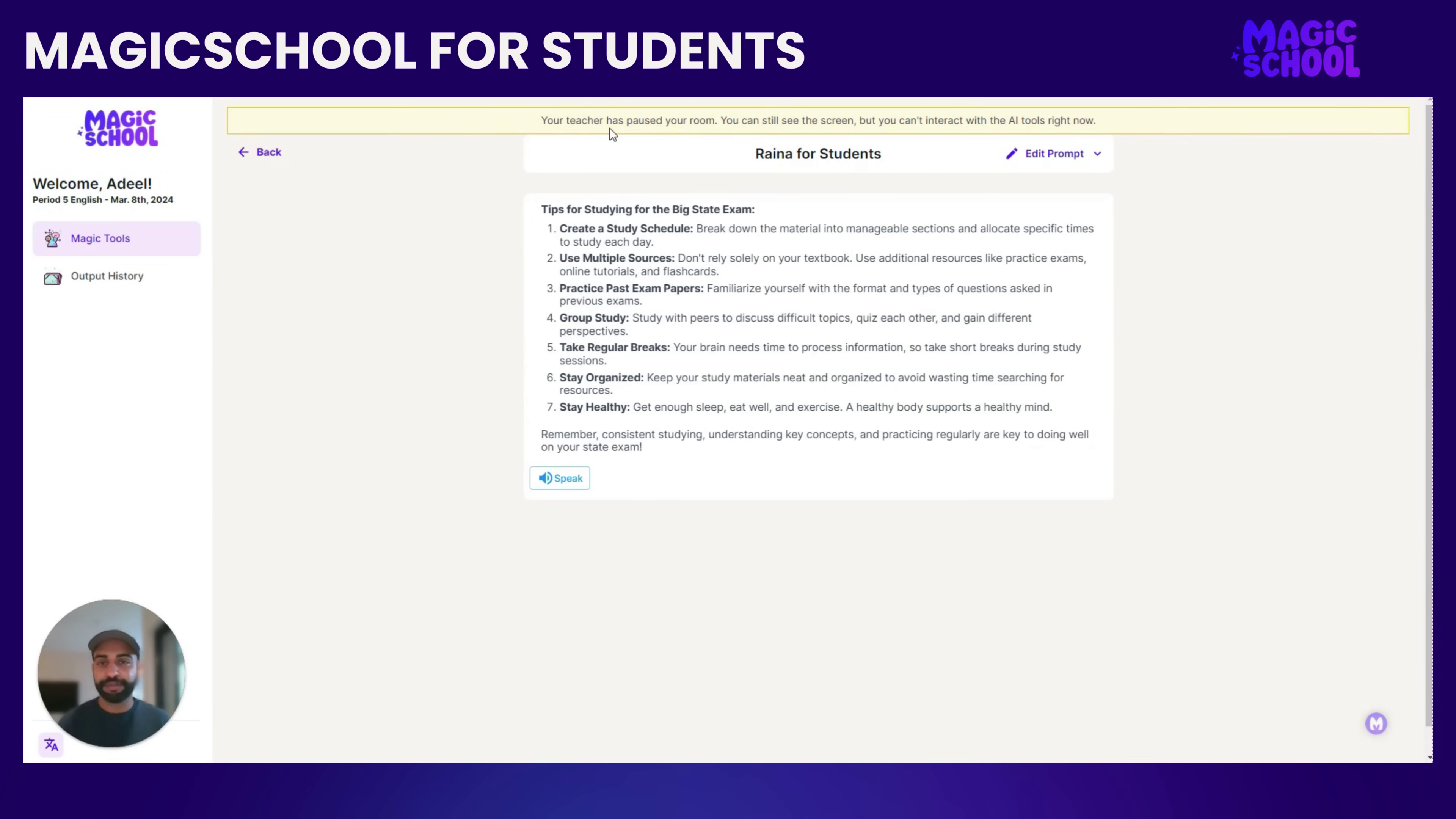
pyautogui.click(731, 119)
pyautogui.tripleClick(731, 120)
pyautogui.click(504, 270)
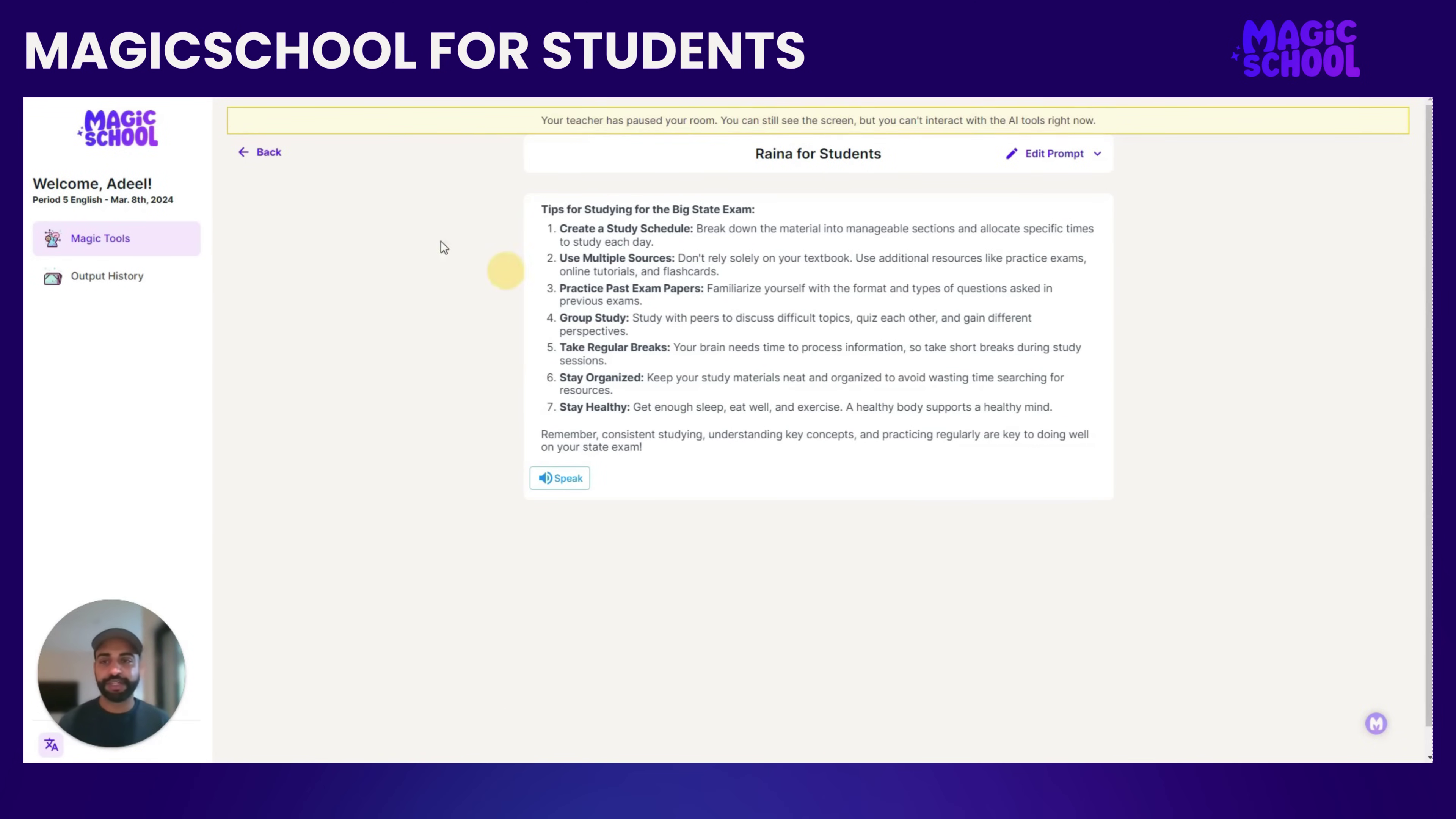
pyautogui.click(114, 237)
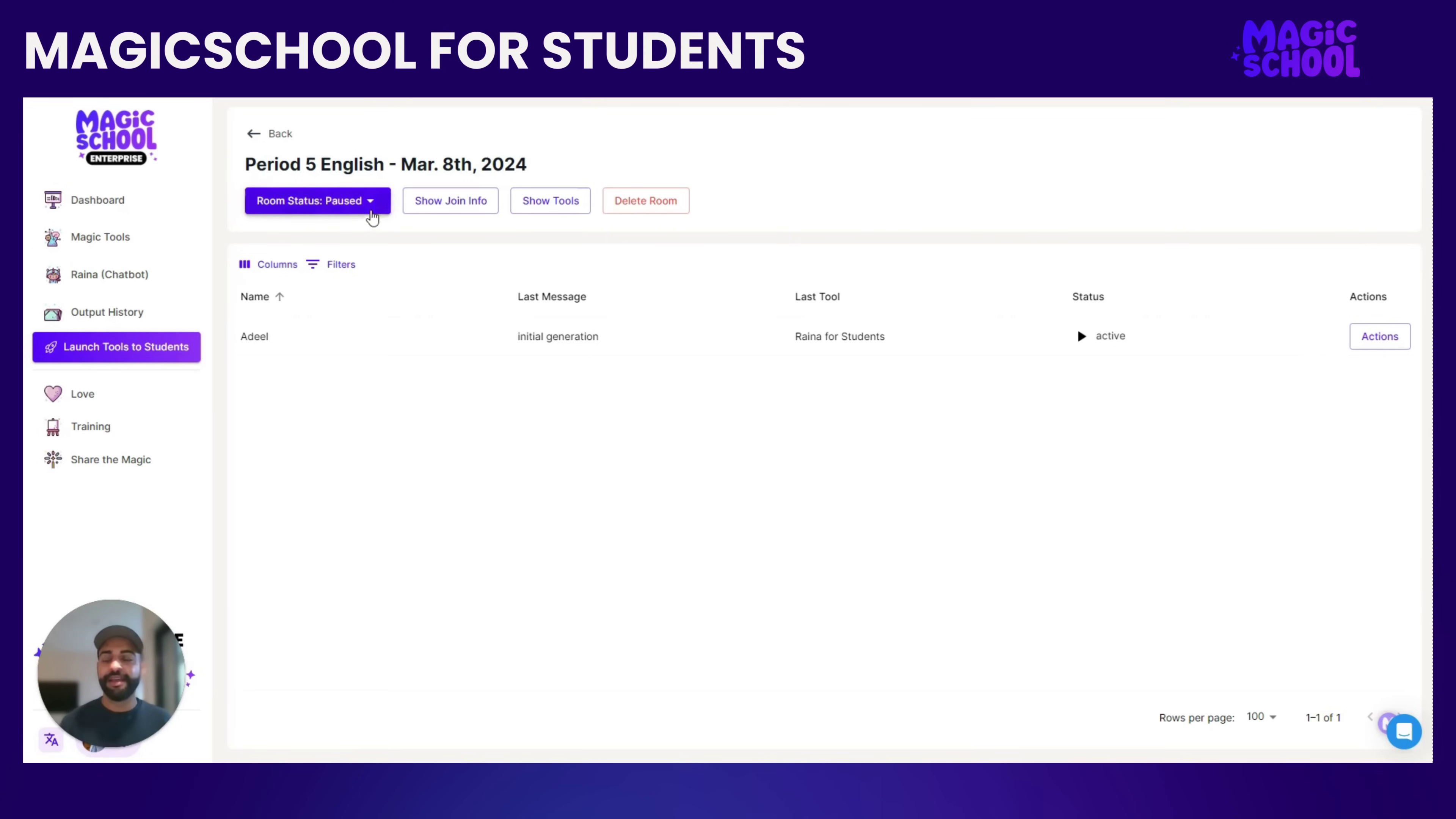
pyautogui.click(367, 207)
pyautogui.click(352, 302)
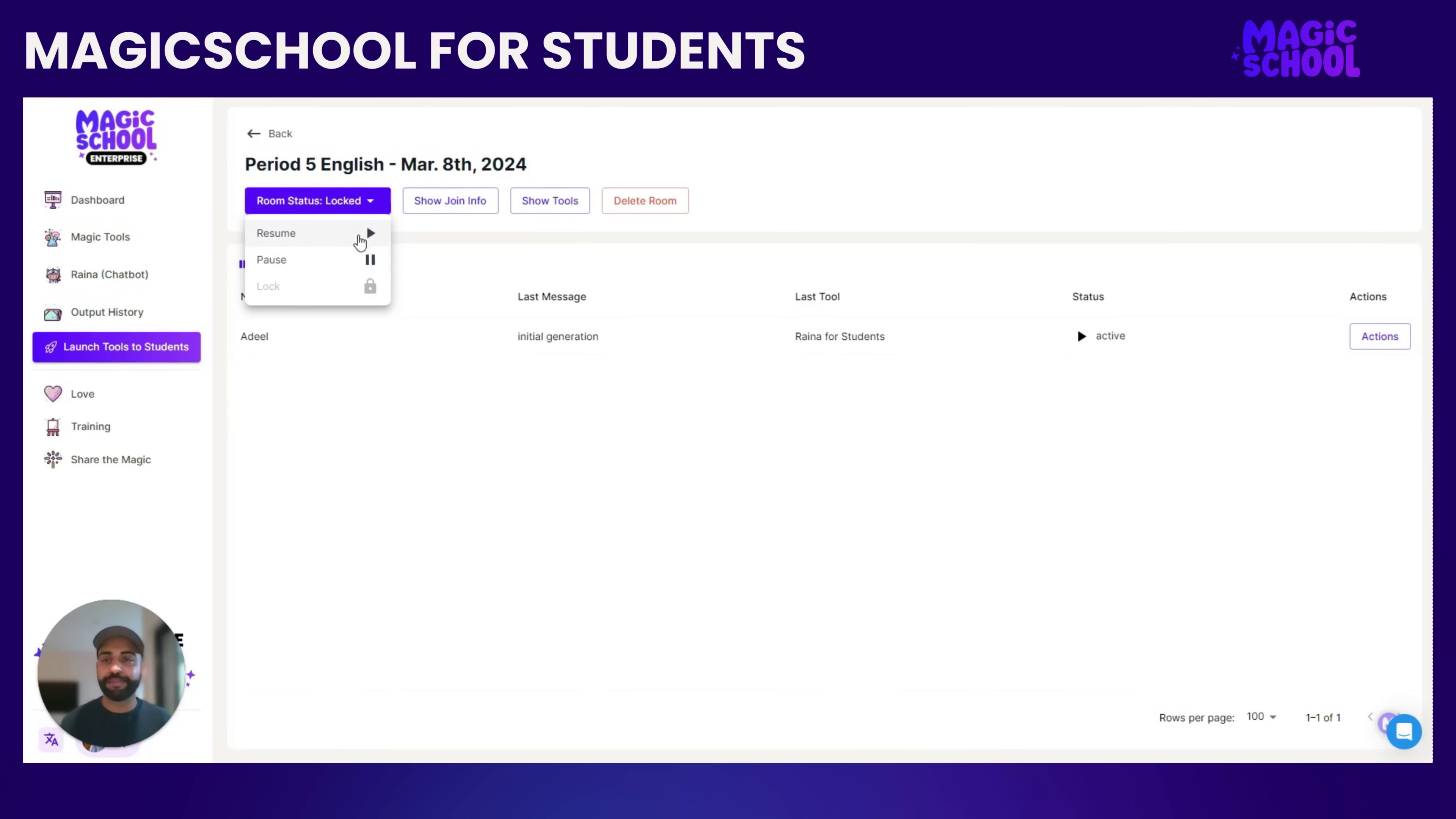
# Step: Resume the room, then check the join info, the student's output history and Actions menu
pyautogui.click(359, 237)
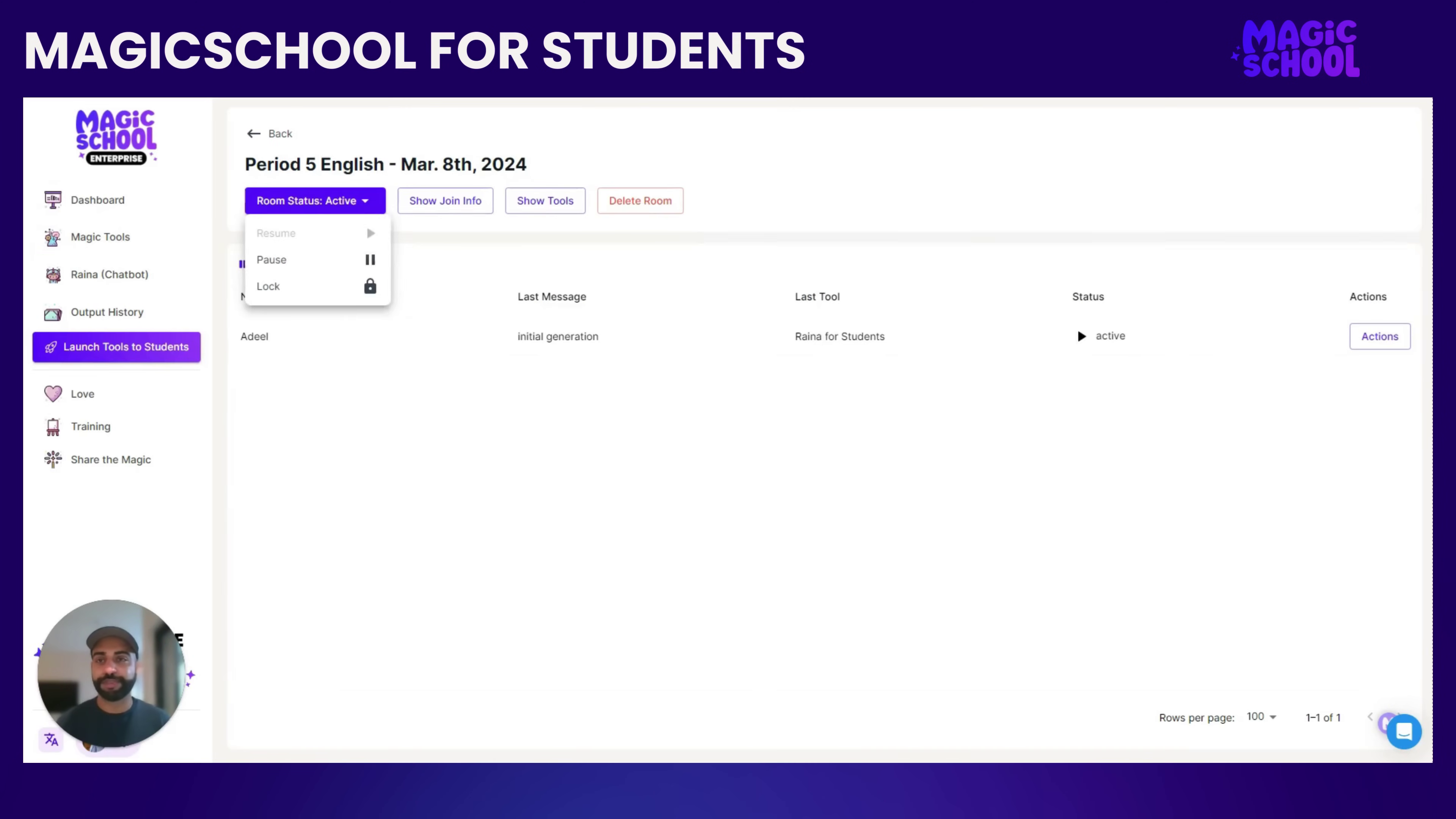
pyautogui.click(425, 455)
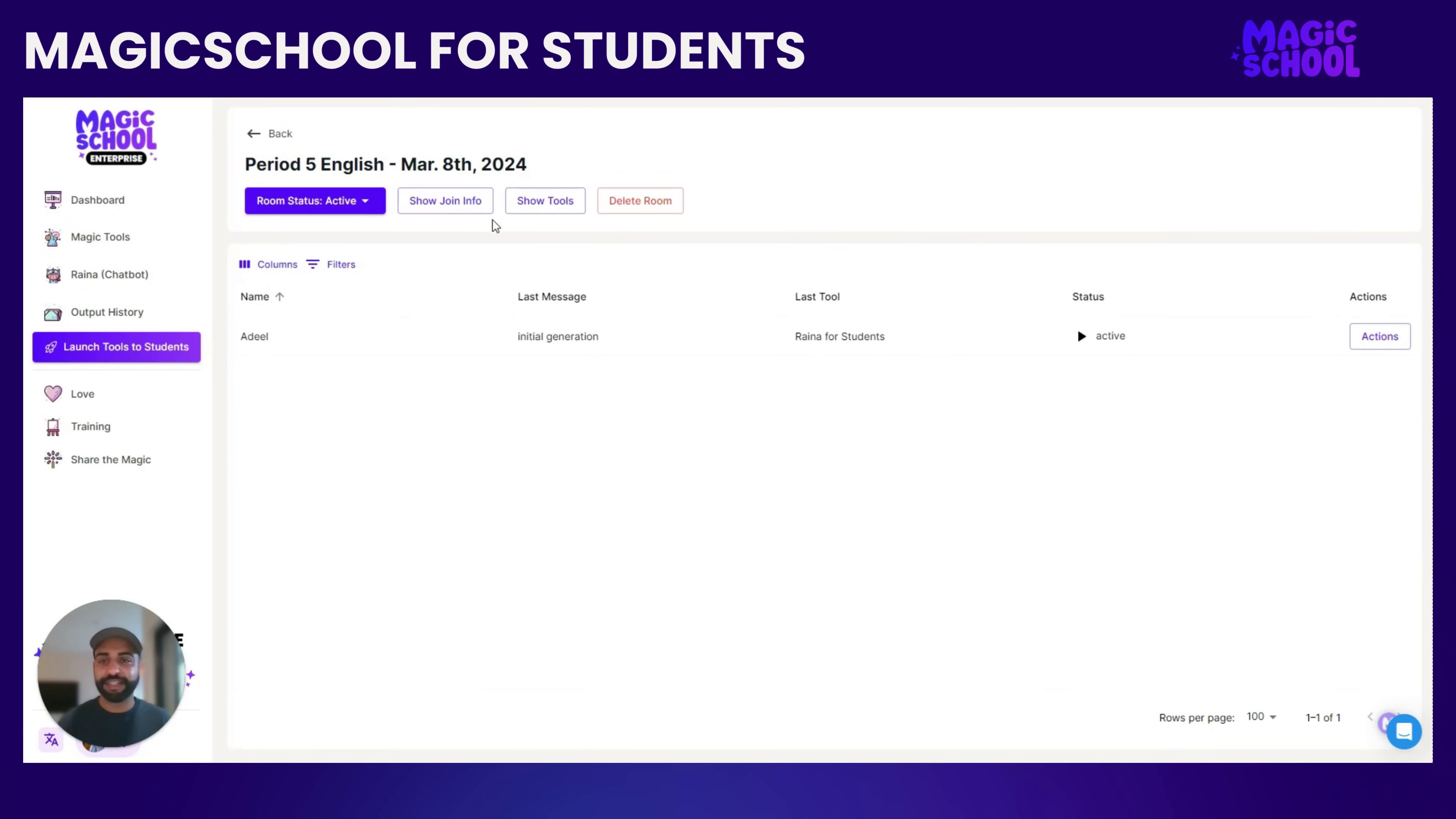
pyautogui.click(475, 206)
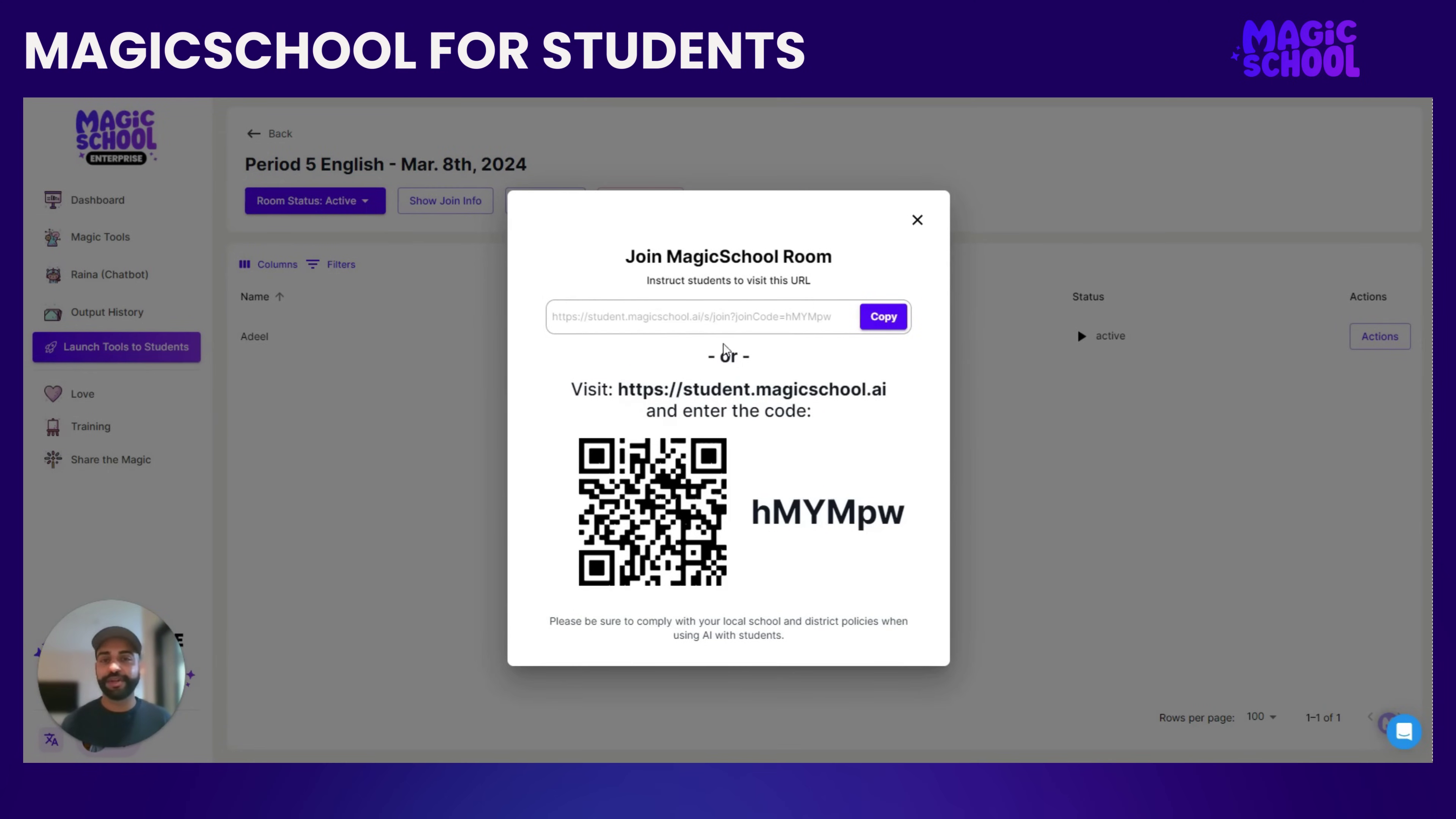
pyautogui.click(449, 434)
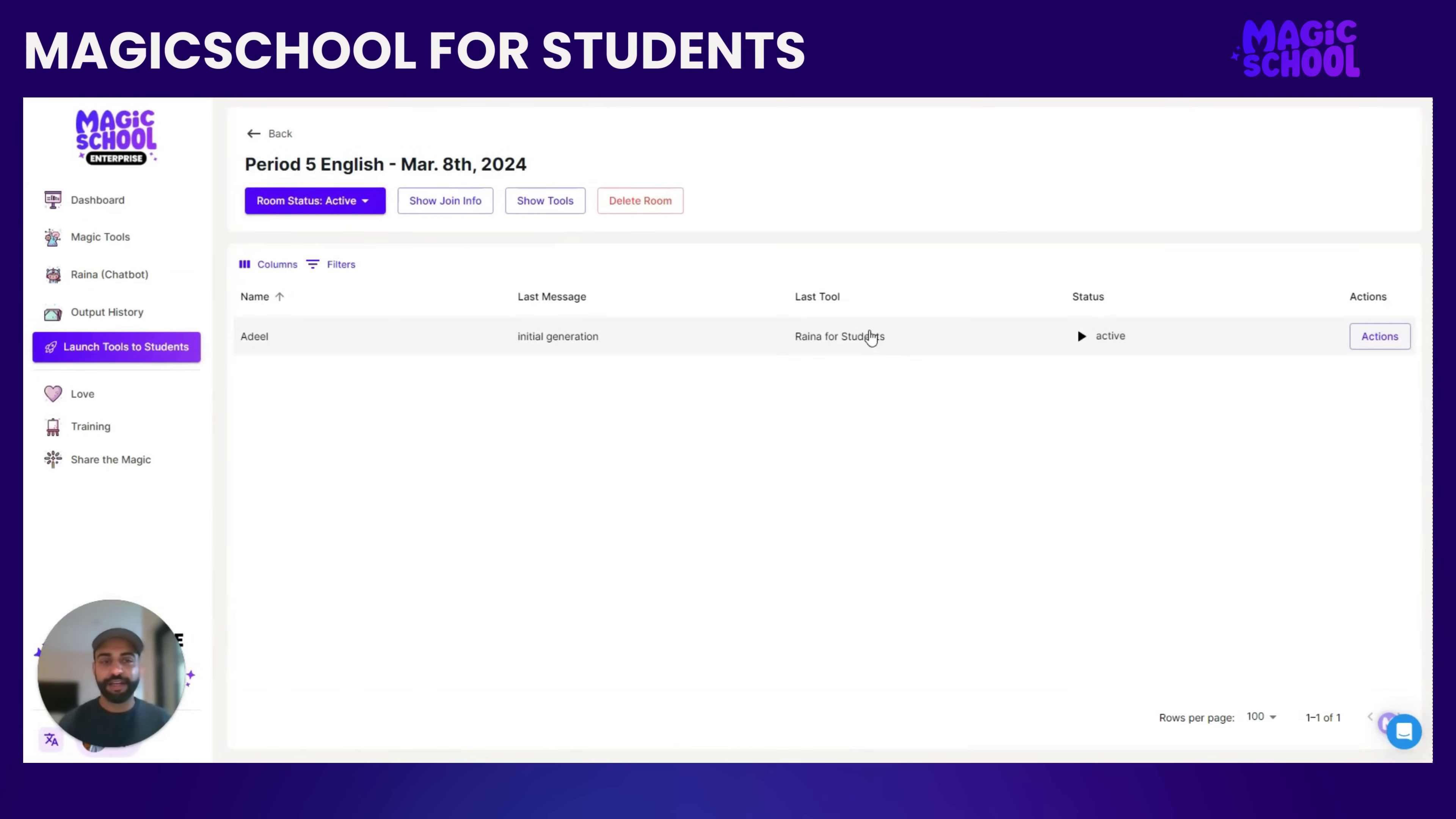
pyautogui.click(871, 337)
pyautogui.click(616, 425)
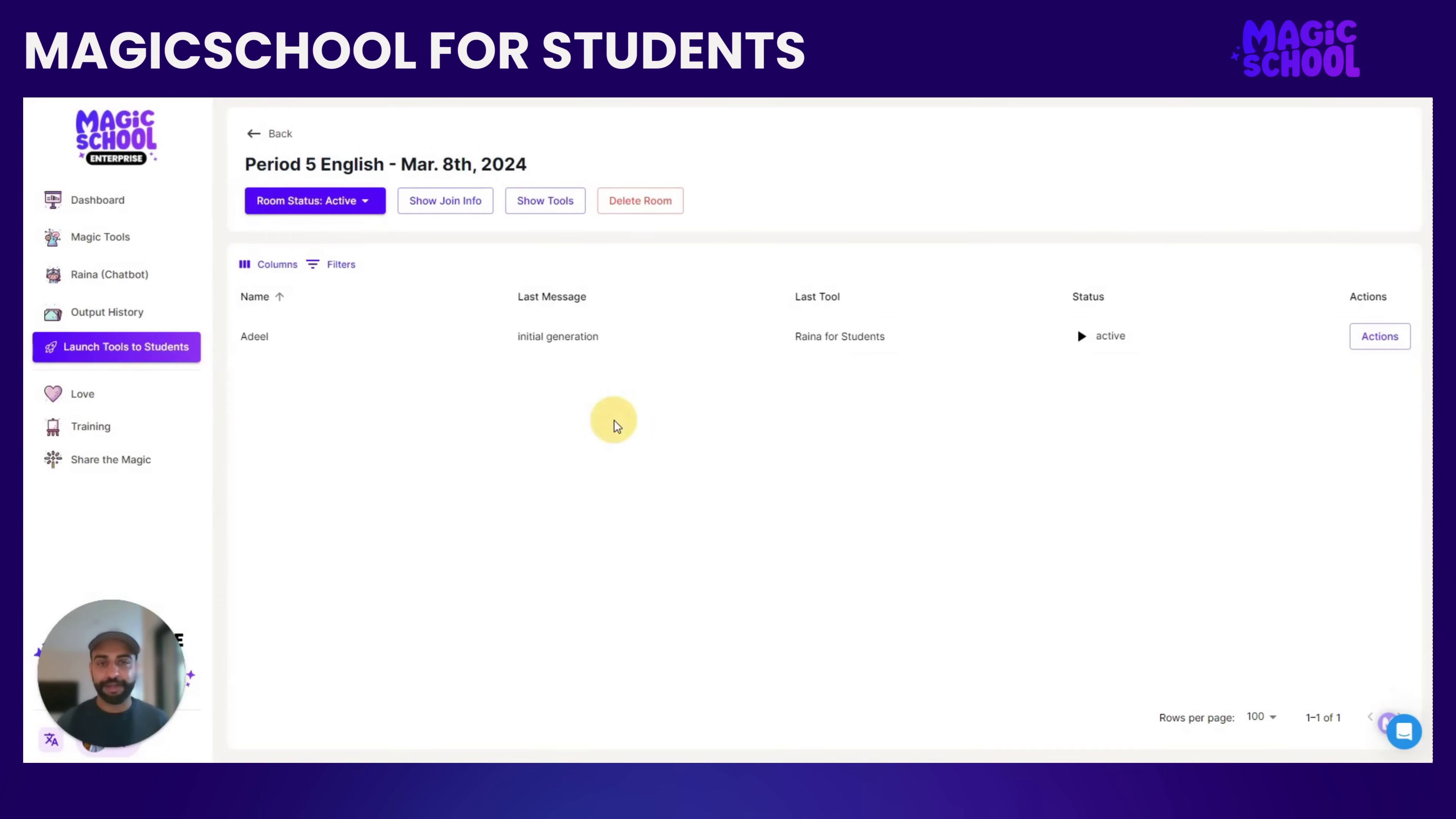
pyautogui.click(1376, 336)
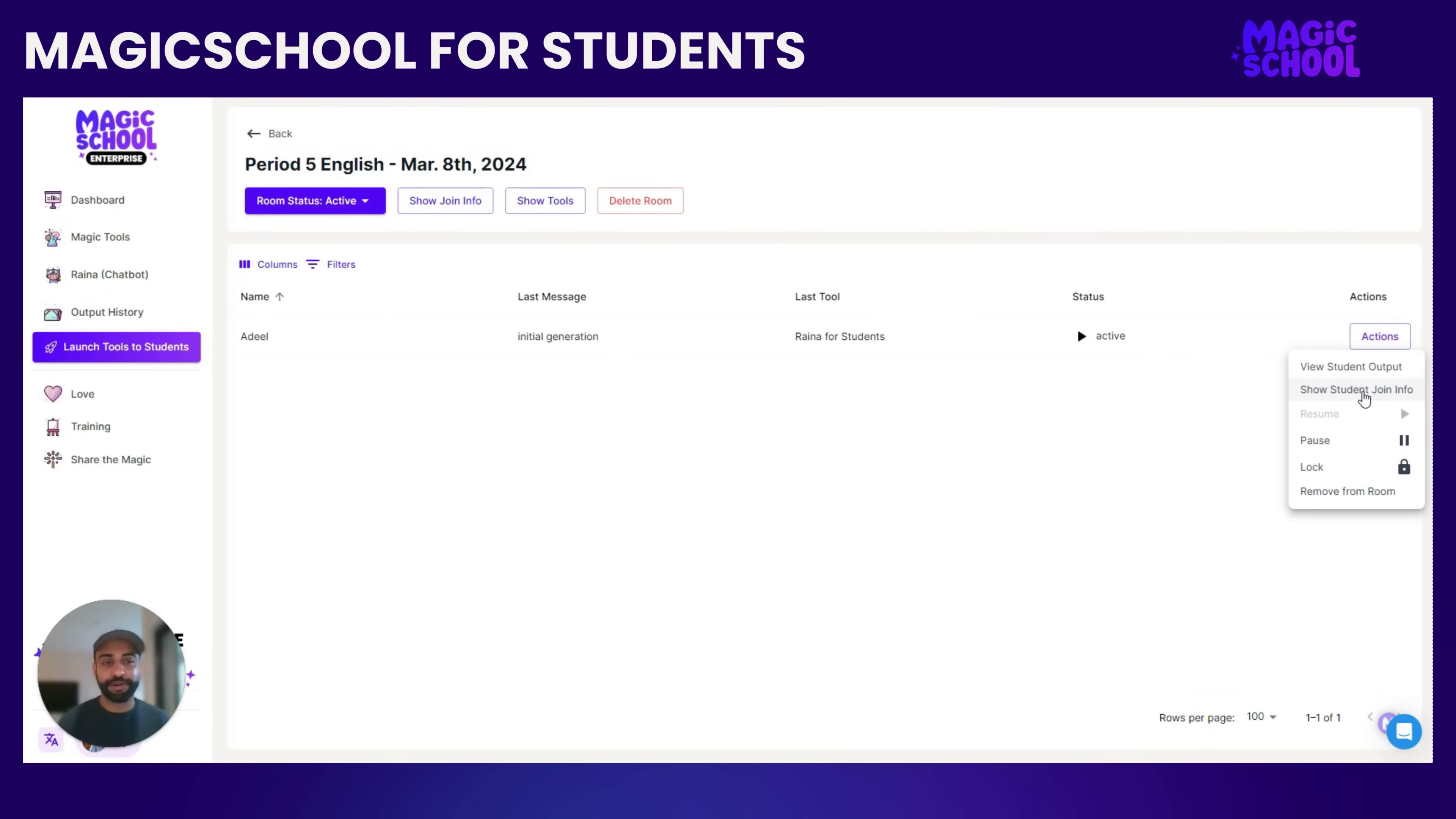
# Step: View the student's personal join information and management options, then dismiss both
pyautogui.click(1364, 398)
pyautogui.click(807, 327)
pyautogui.click(801, 321)
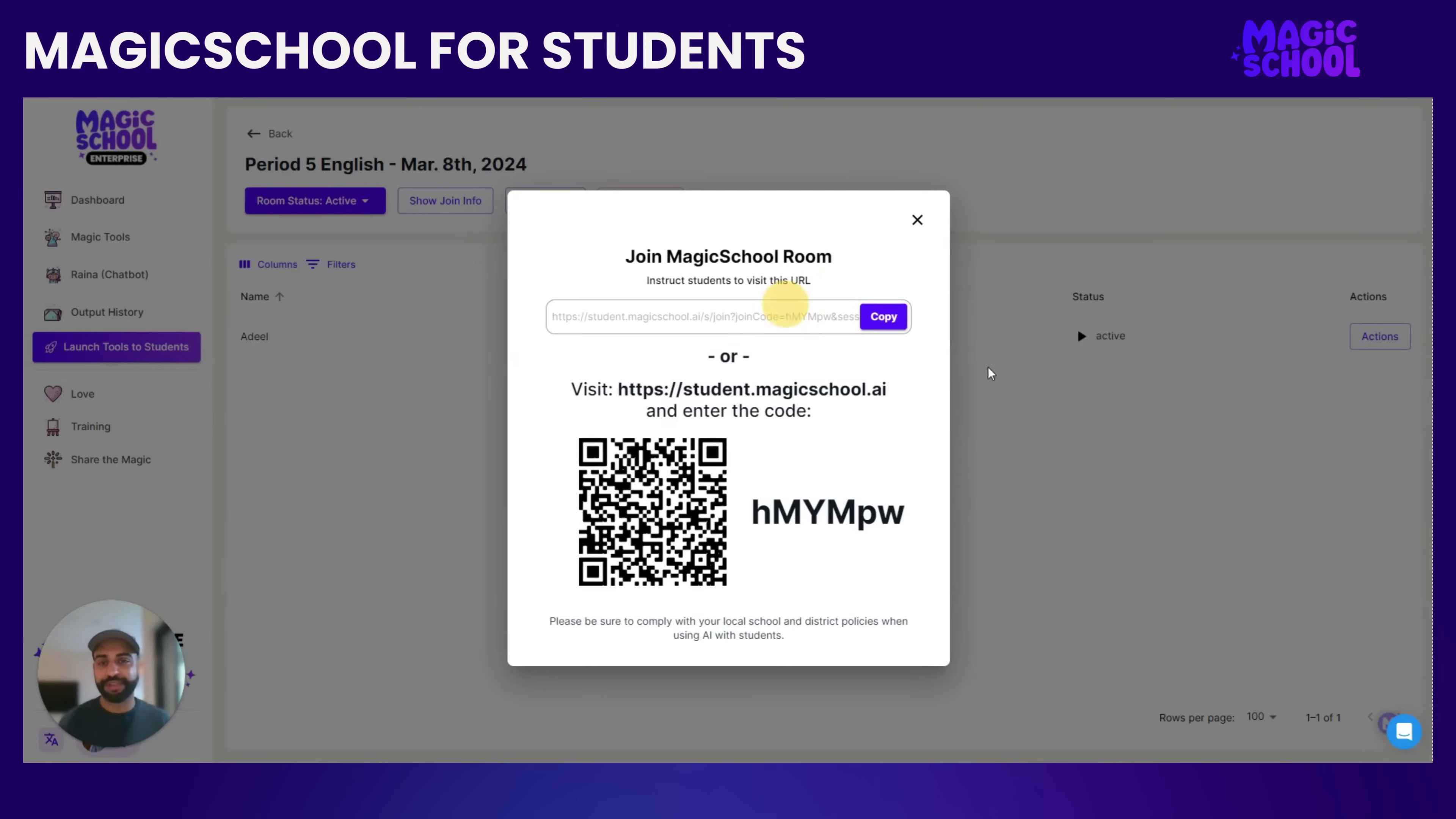
pyautogui.click(1106, 496)
pyautogui.click(1376, 337)
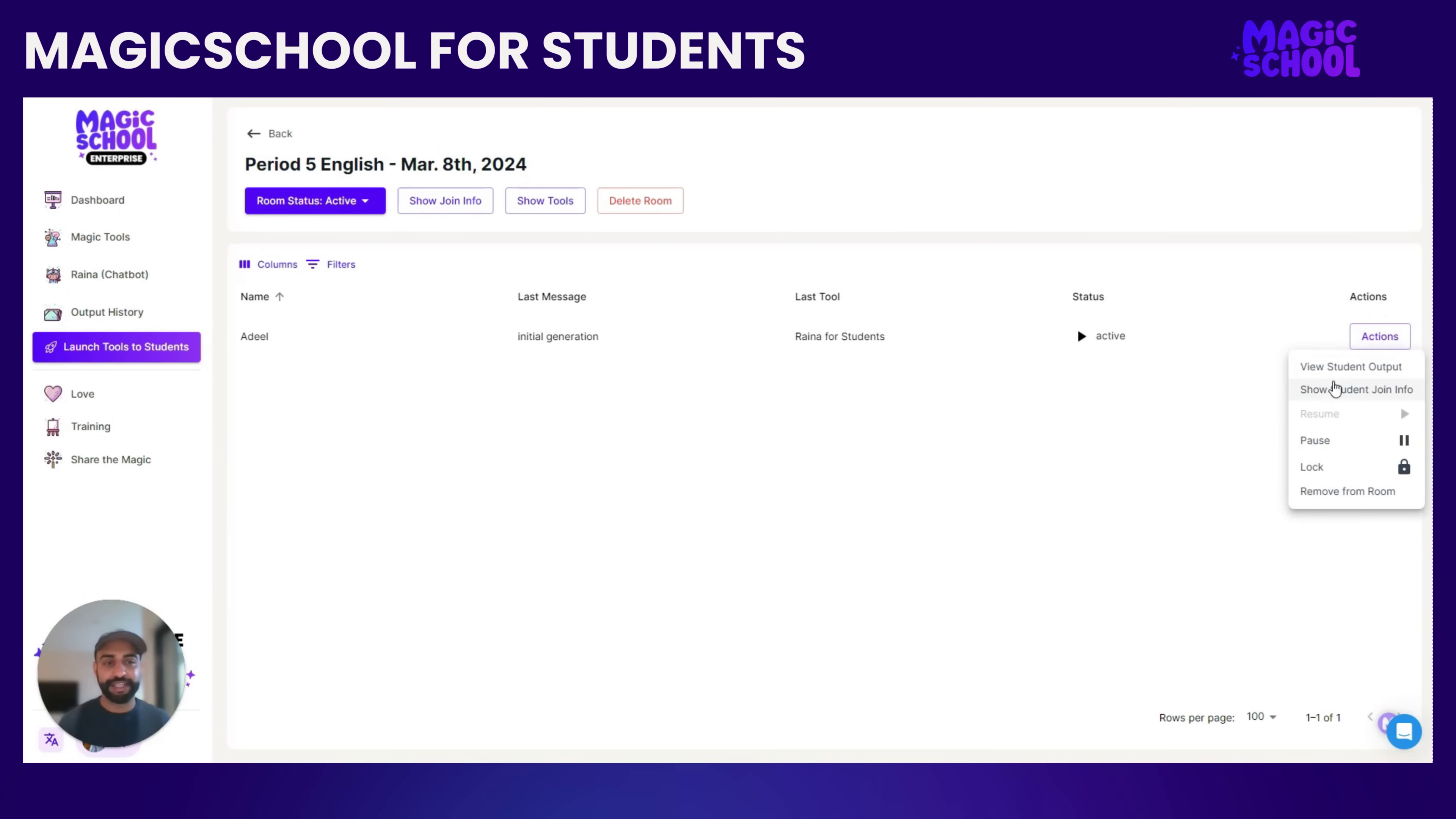
pyautogui.click(848, 502)
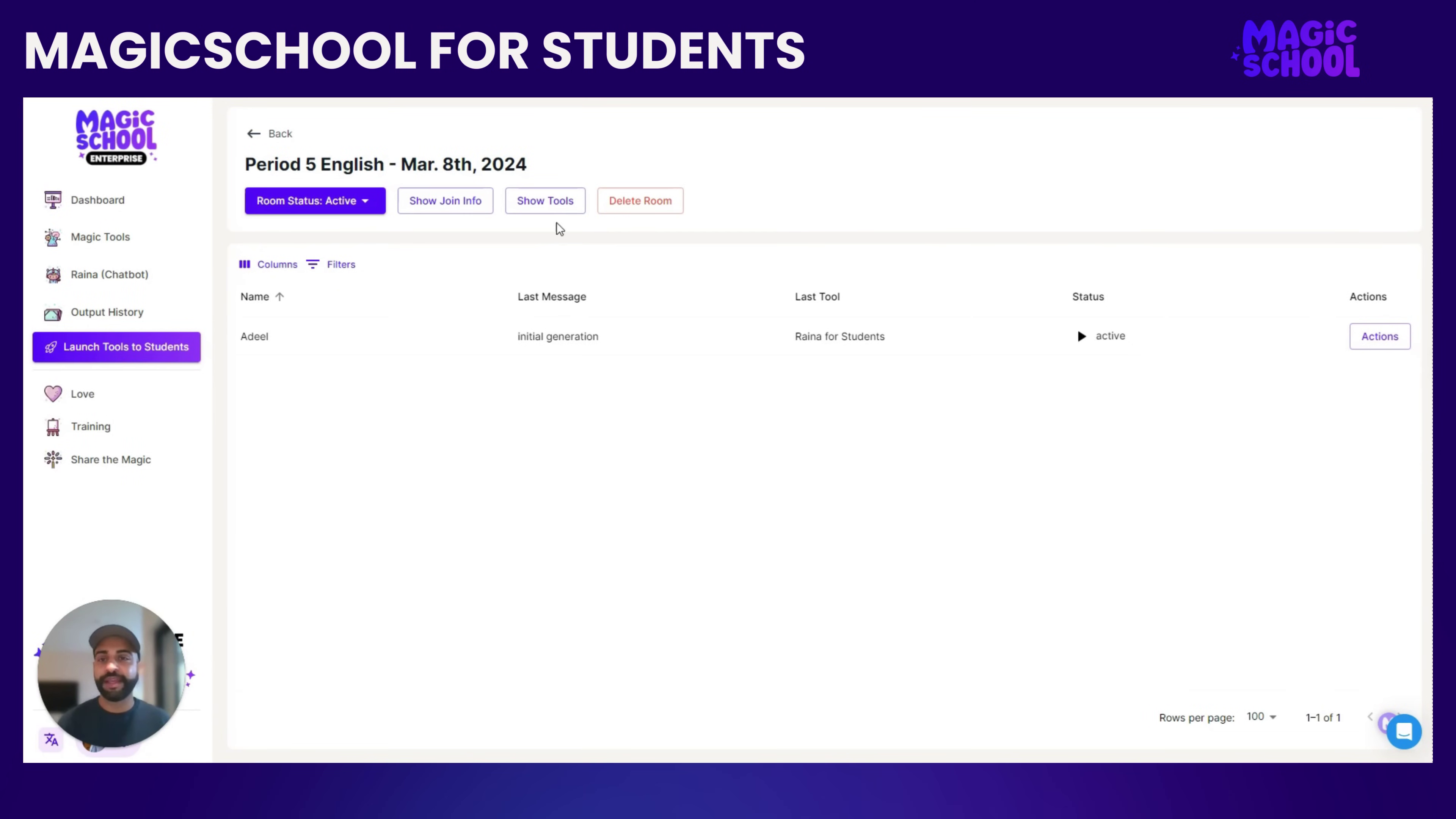
# Step: Review the room's available tools, then go back to the Student Rooms list
pyautogui.click(554, 200)
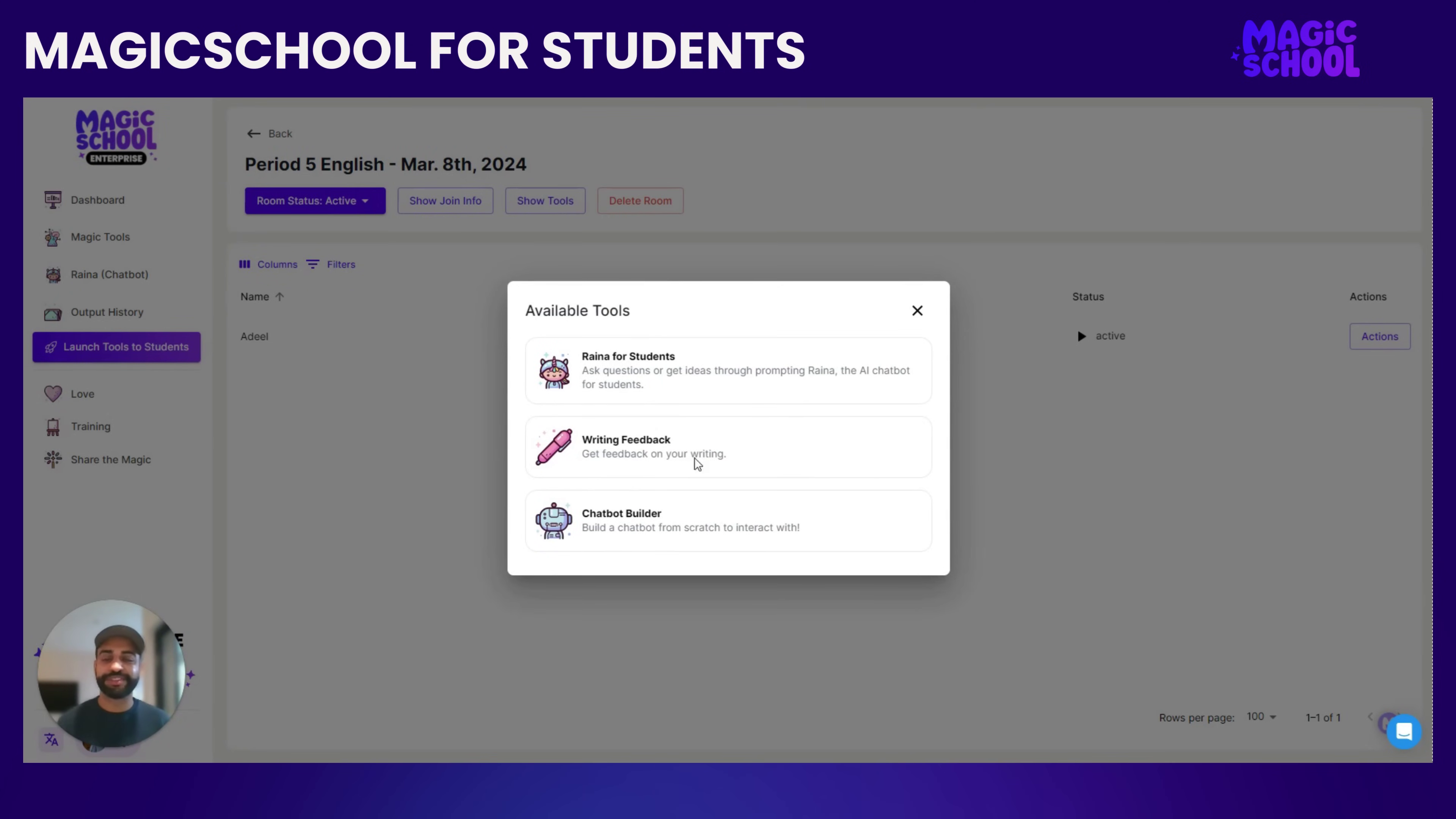
pyautogui.click(395, 563)
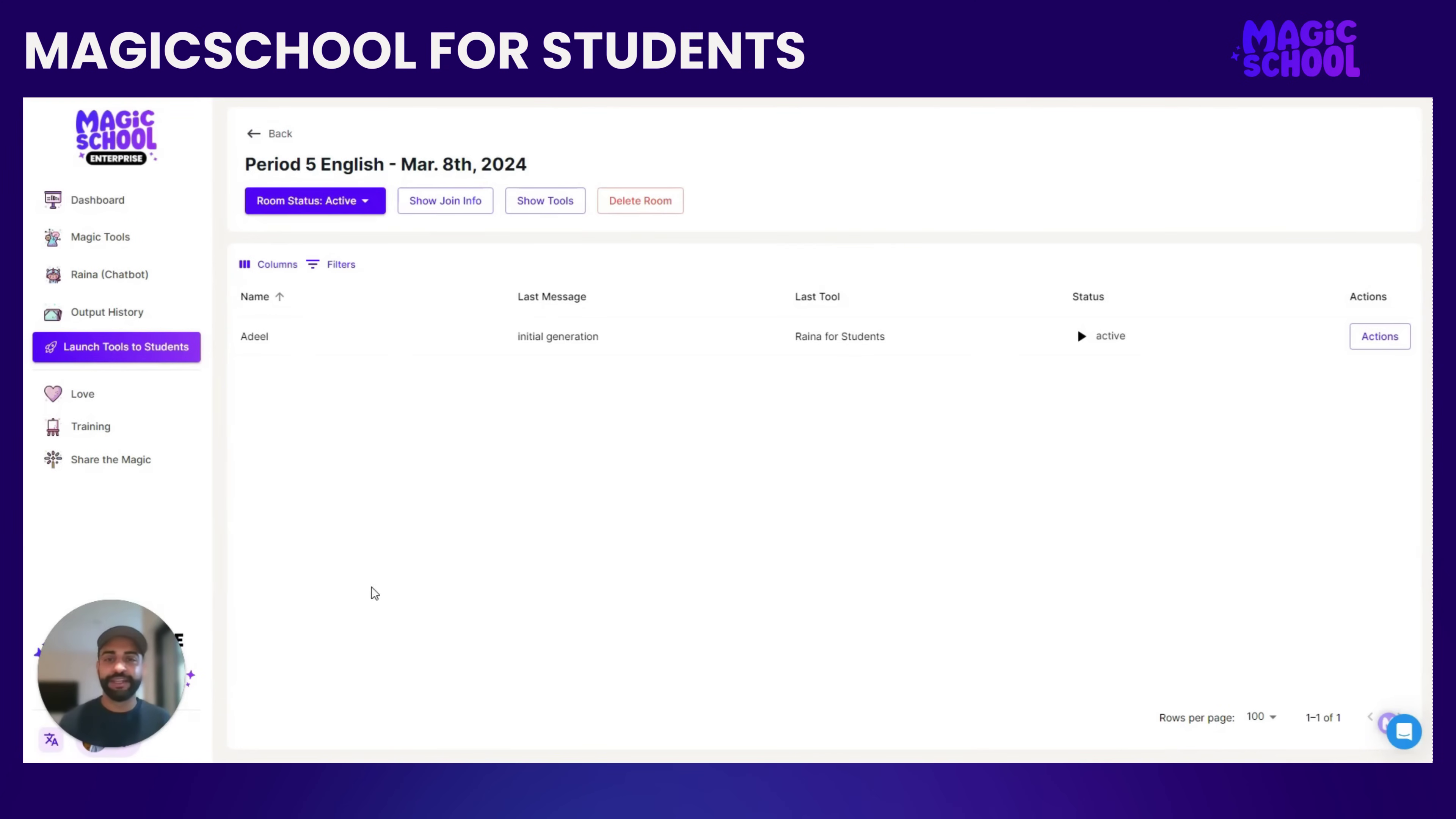
pyautogui.click(262, 138)
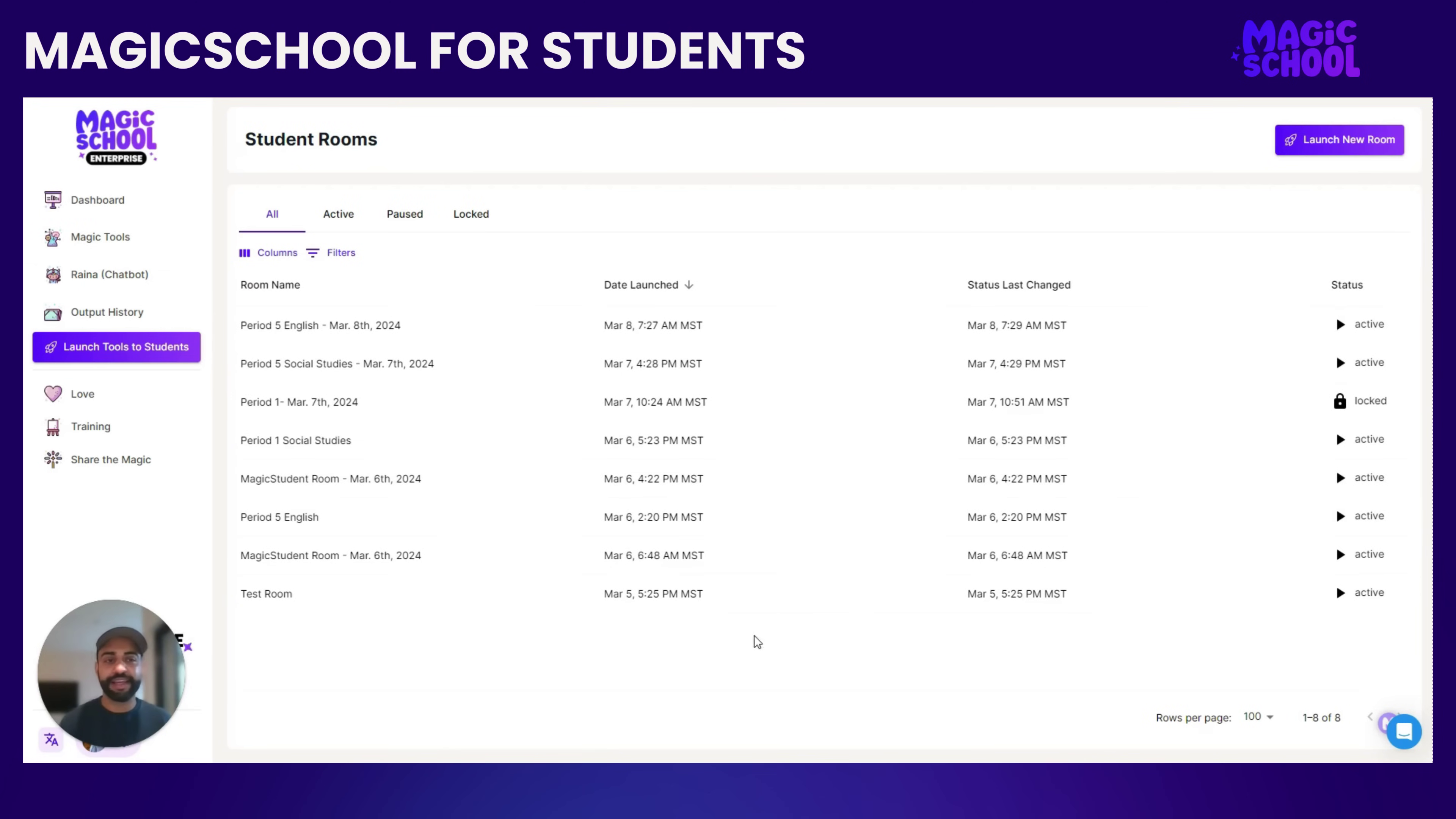